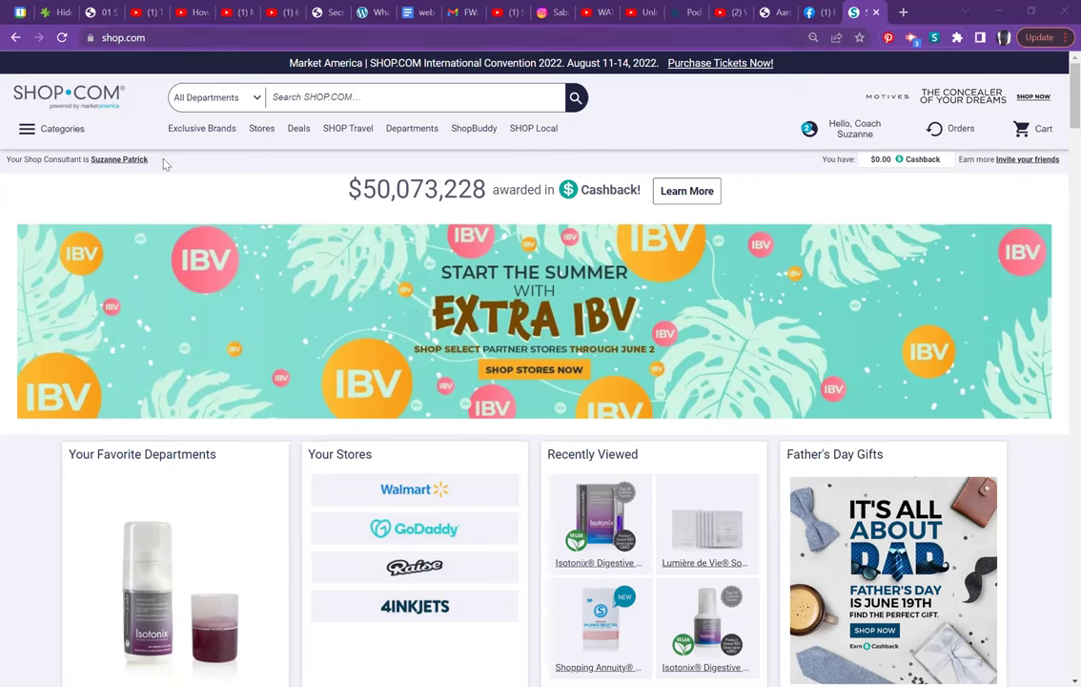
Look through the site's categories menu down to the Trends entry under Features, and close the menu
click(28, 134)
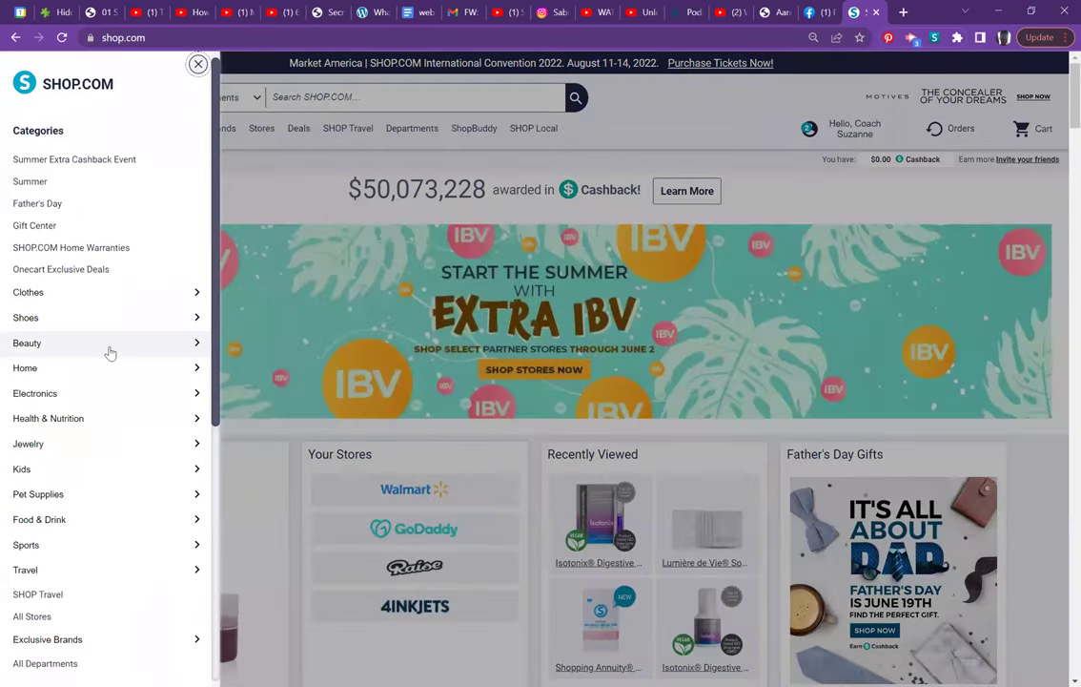
scroll(106, 351, down, 2)
scroll(110, 353, down, 5)
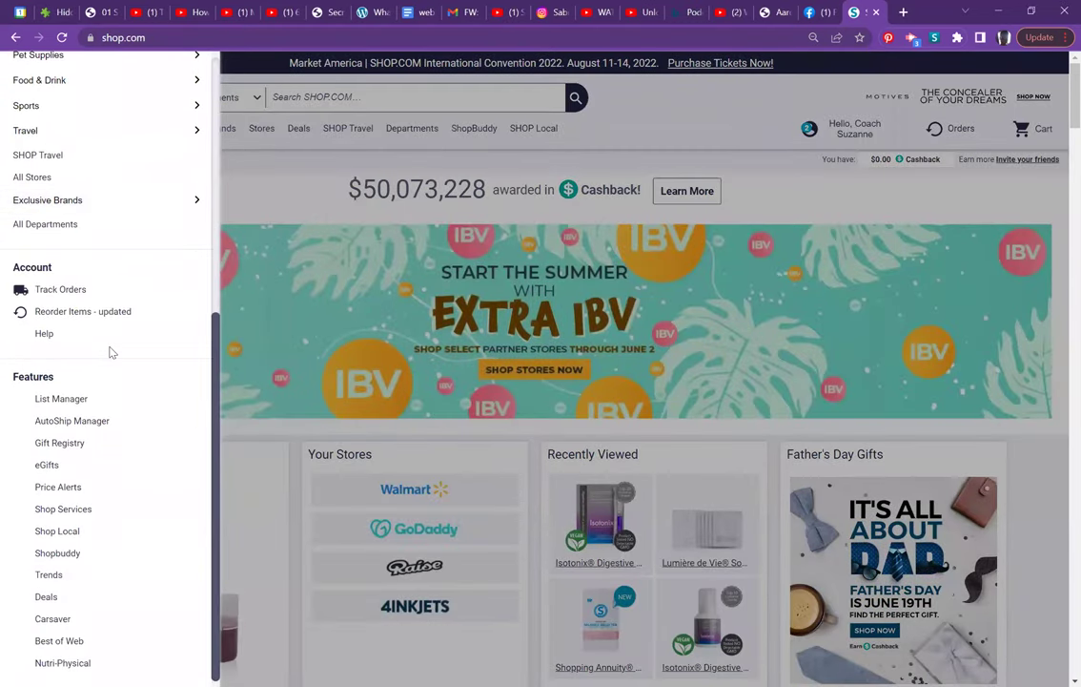
click(54, 575)
scroll(143, 181, up, 7)
click(198, 63)
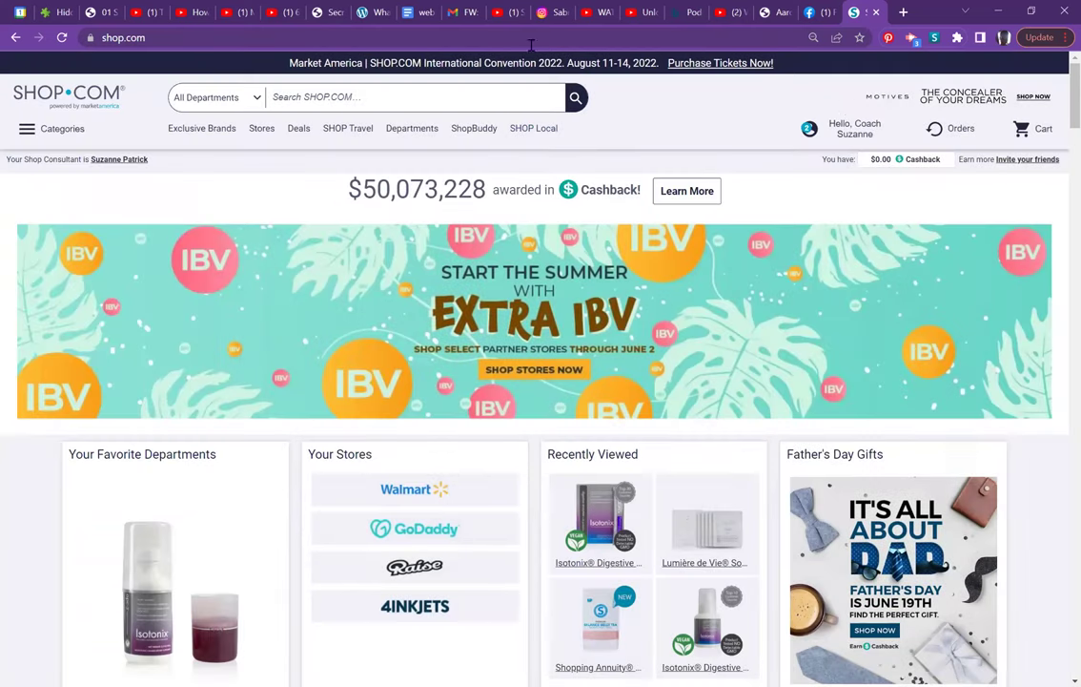
Go to Trends through the account page's shopping services and start creating a new trend
click(867, 133)
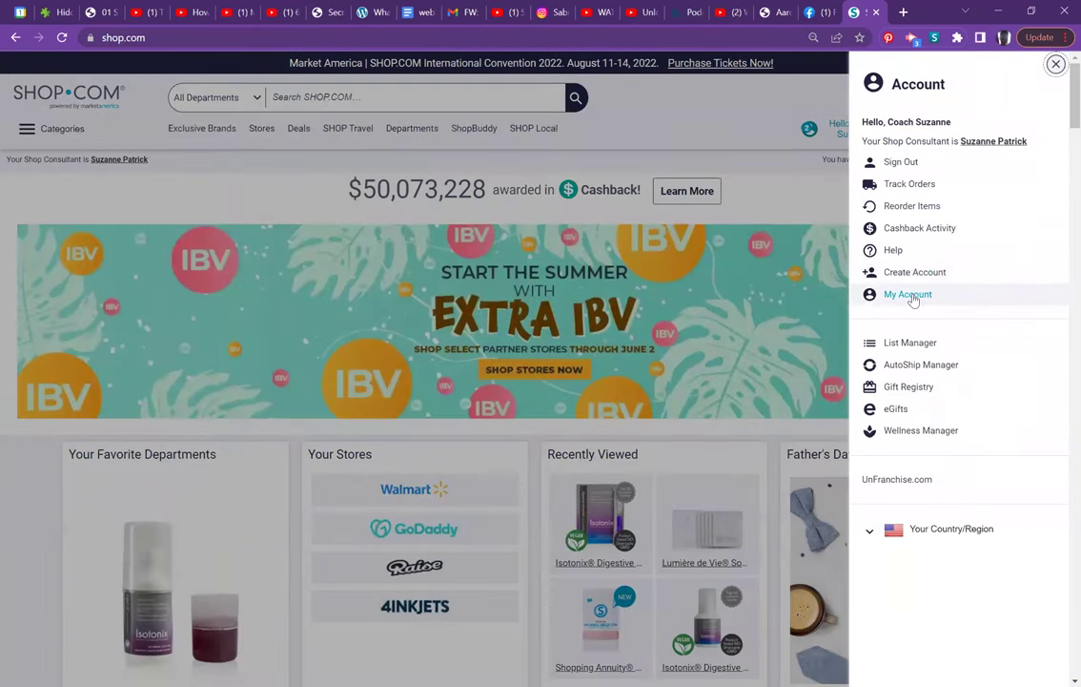
click(909, 296)
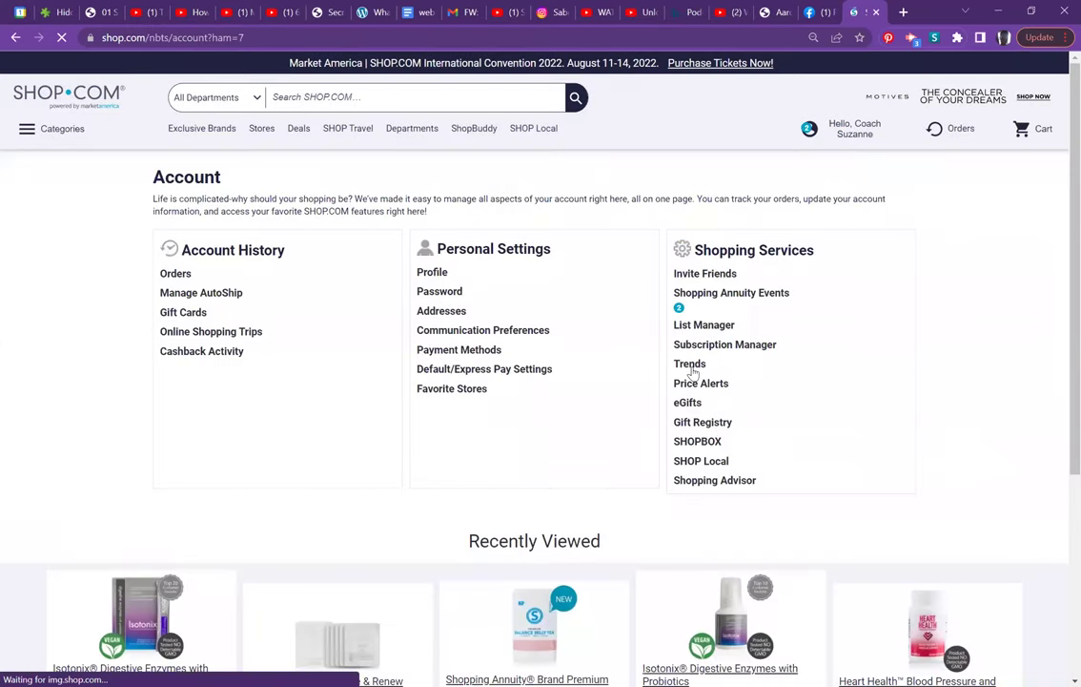
click(692, 366)
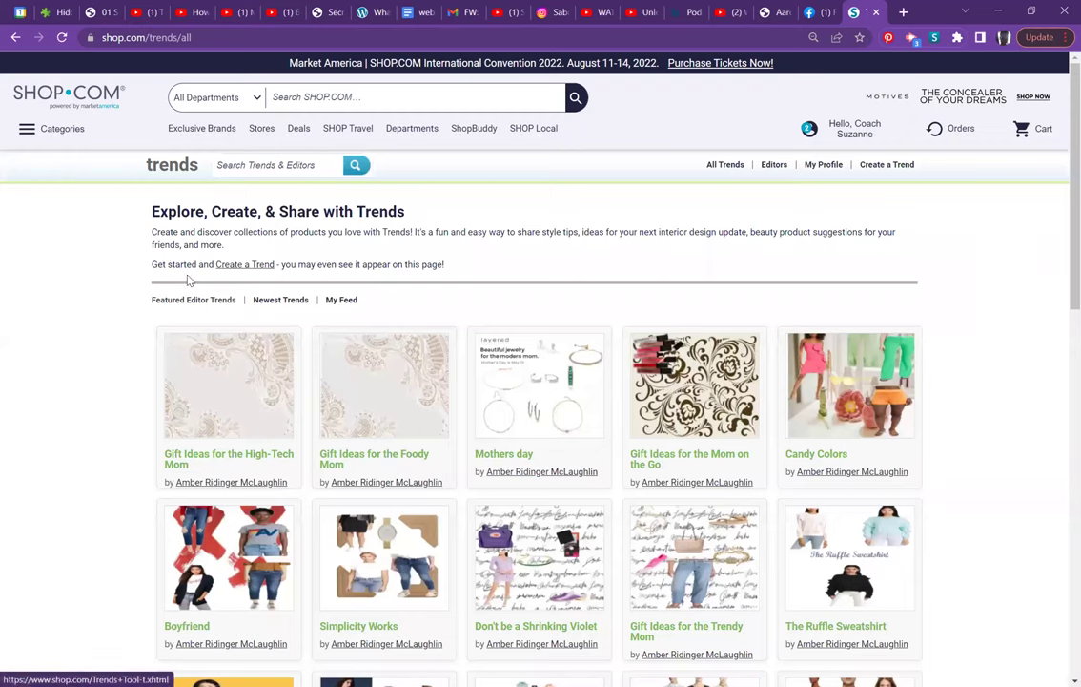
click(247, 267)
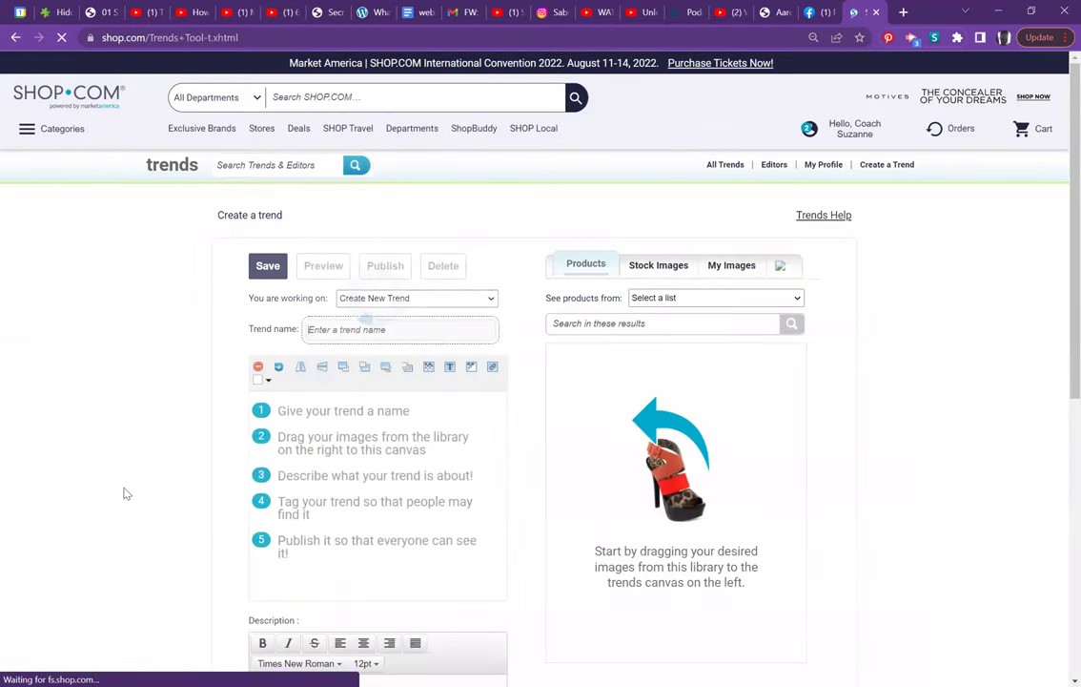
Name the new trend "TEST."
scroll(123, 490, down, 1)
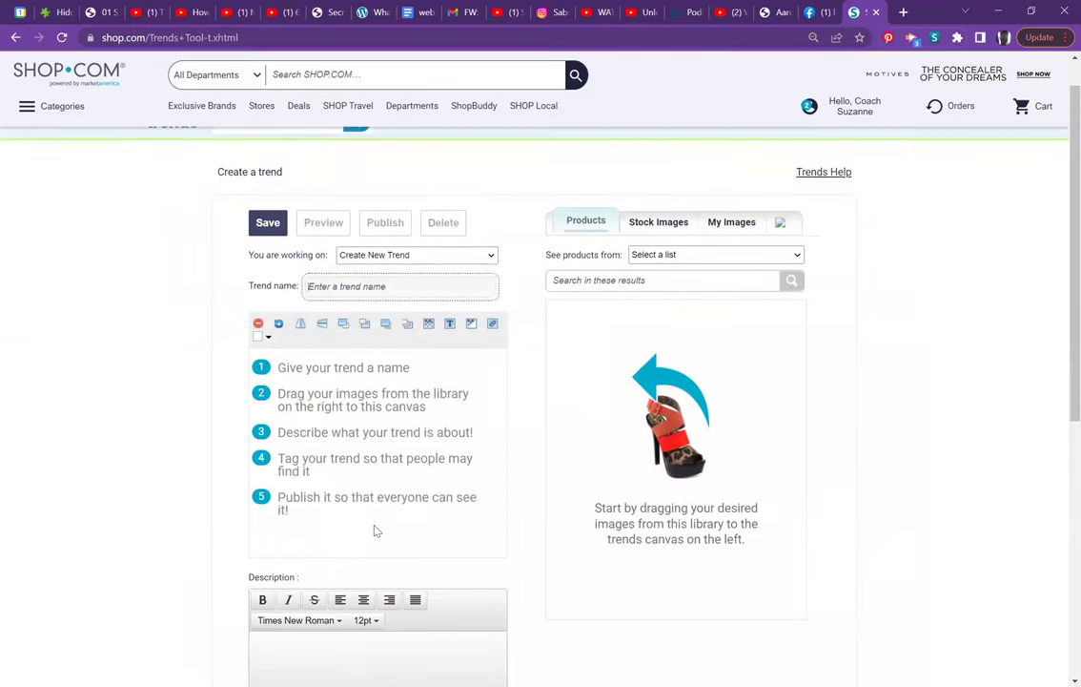
scroll(349, 414, up, 1)
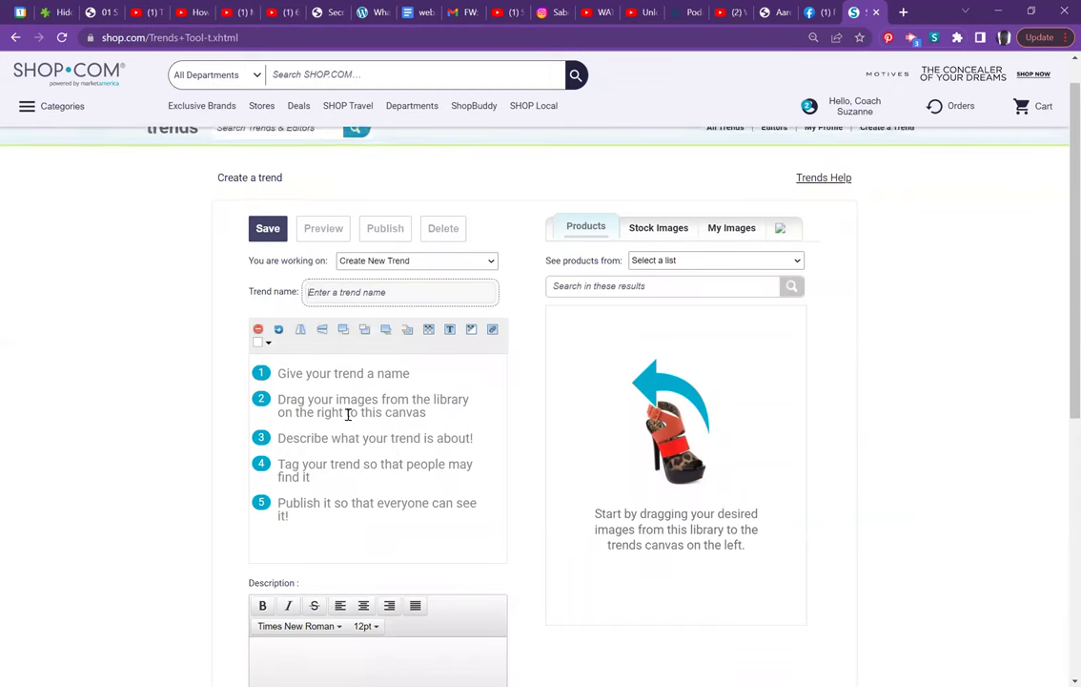
click(350, 329)
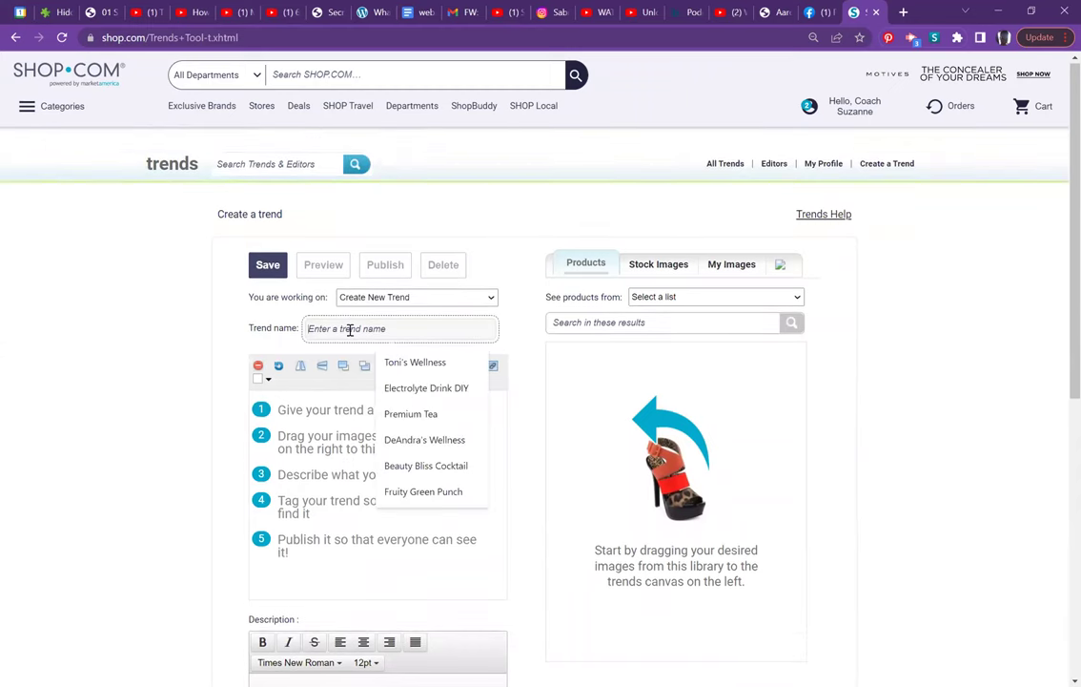
text(TEST)
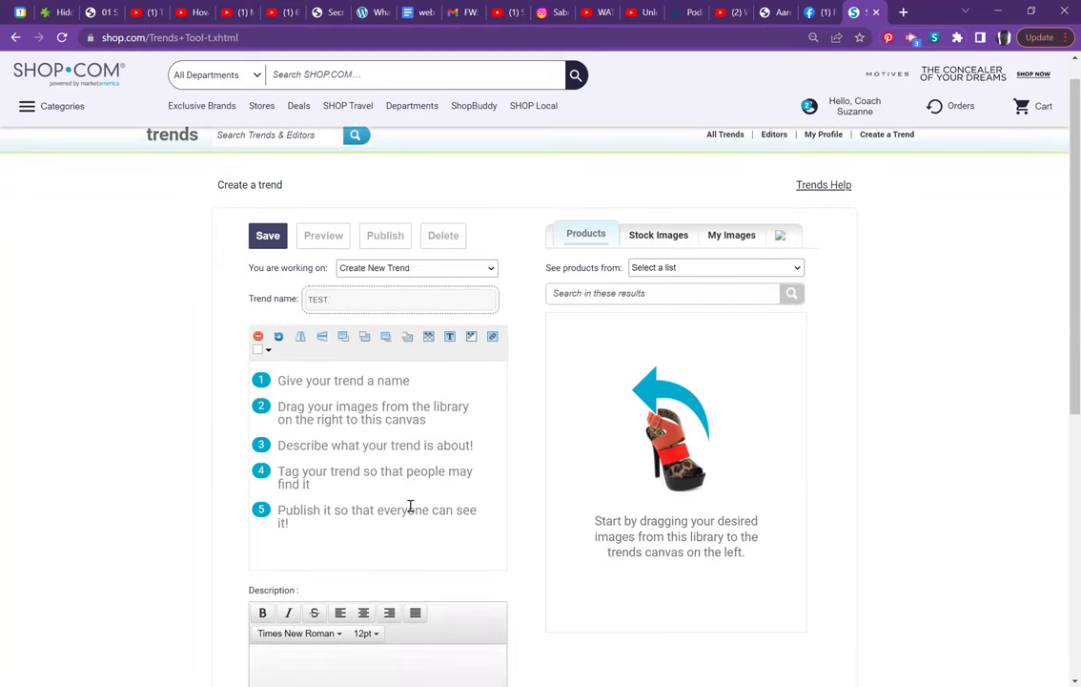
Search the products for "digestive enzymes" and place the Isotonix Digestive Enzymes with Probiotics bottle and the purple Isotonix box on the trend canvas
click(612, 317)
click(615, 323)
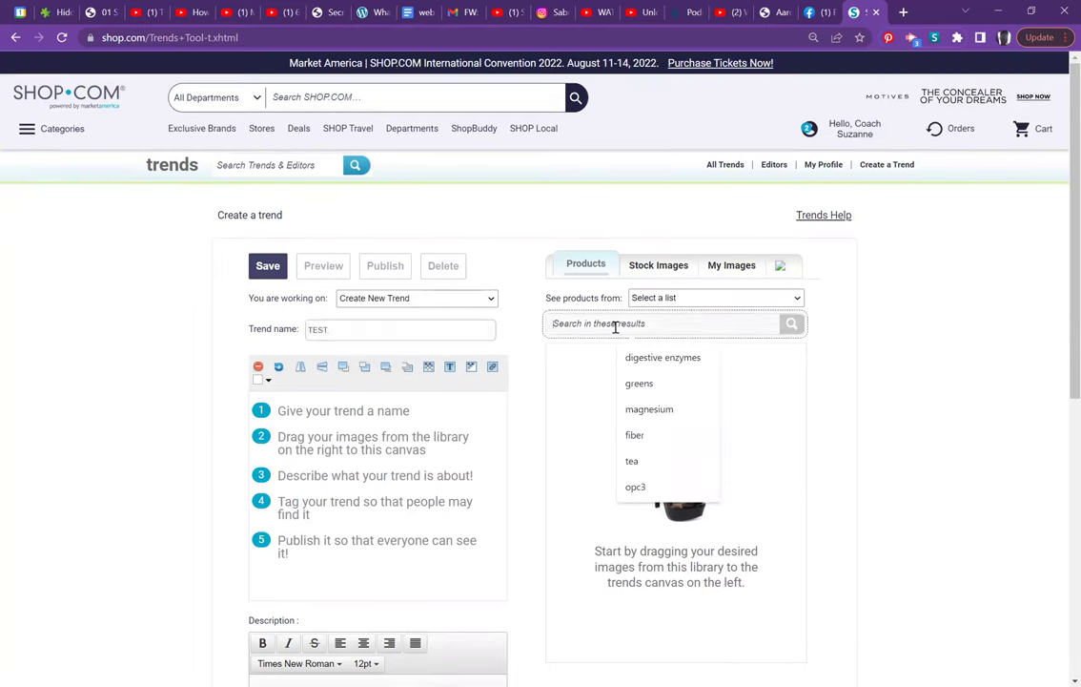
click(652, 366)
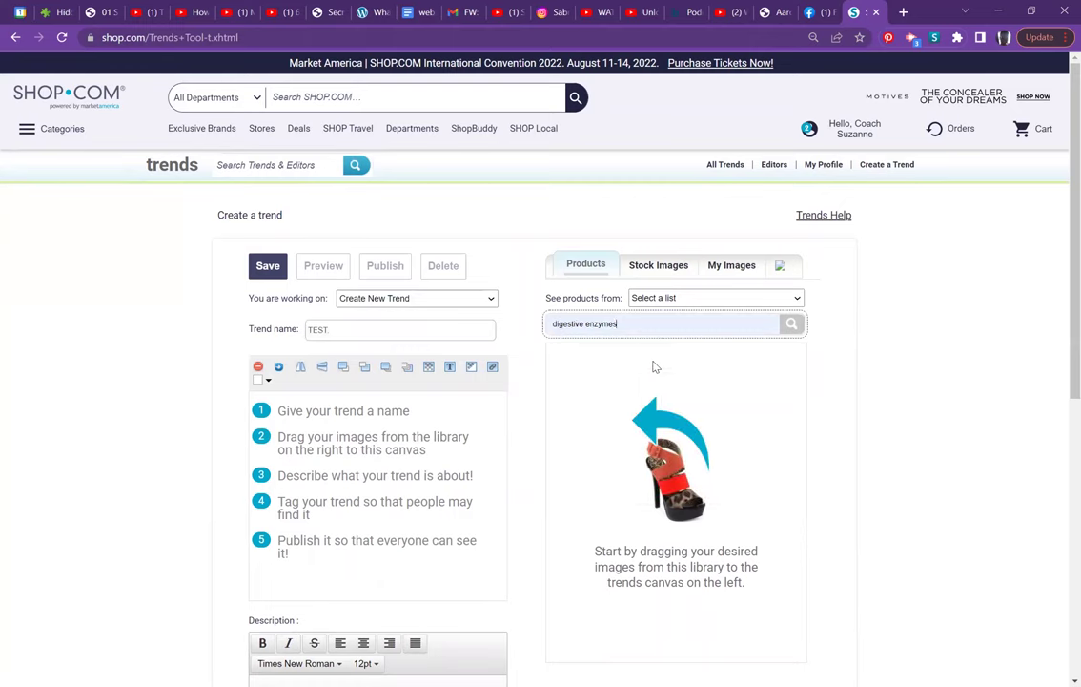
click(786, 328)
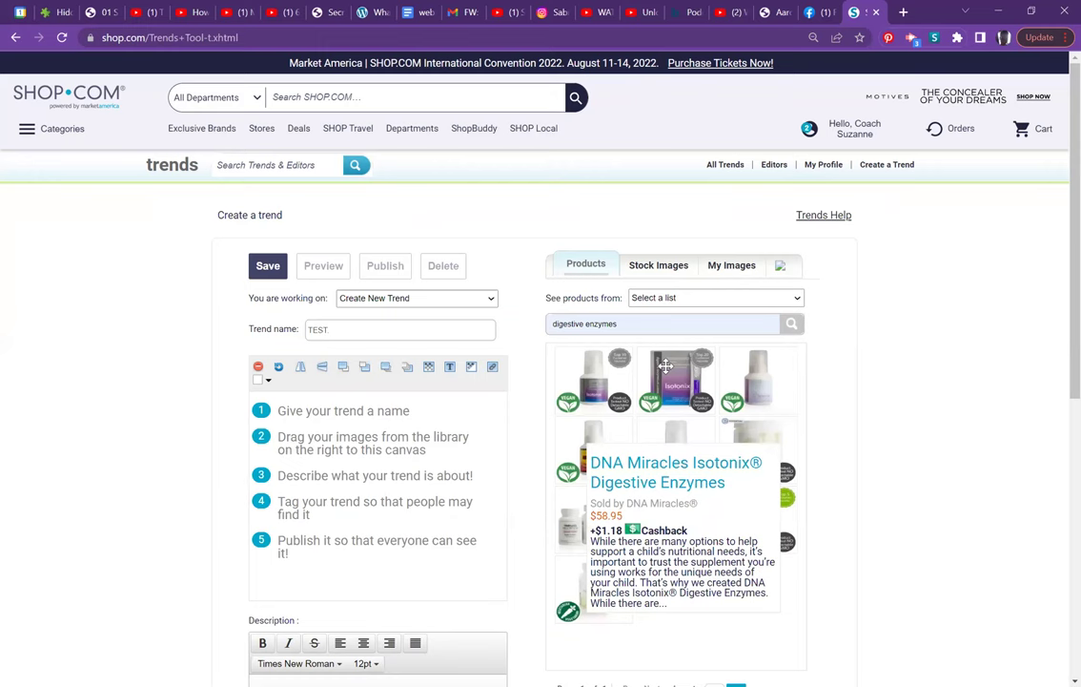
drag(593, 381, 399, 443)
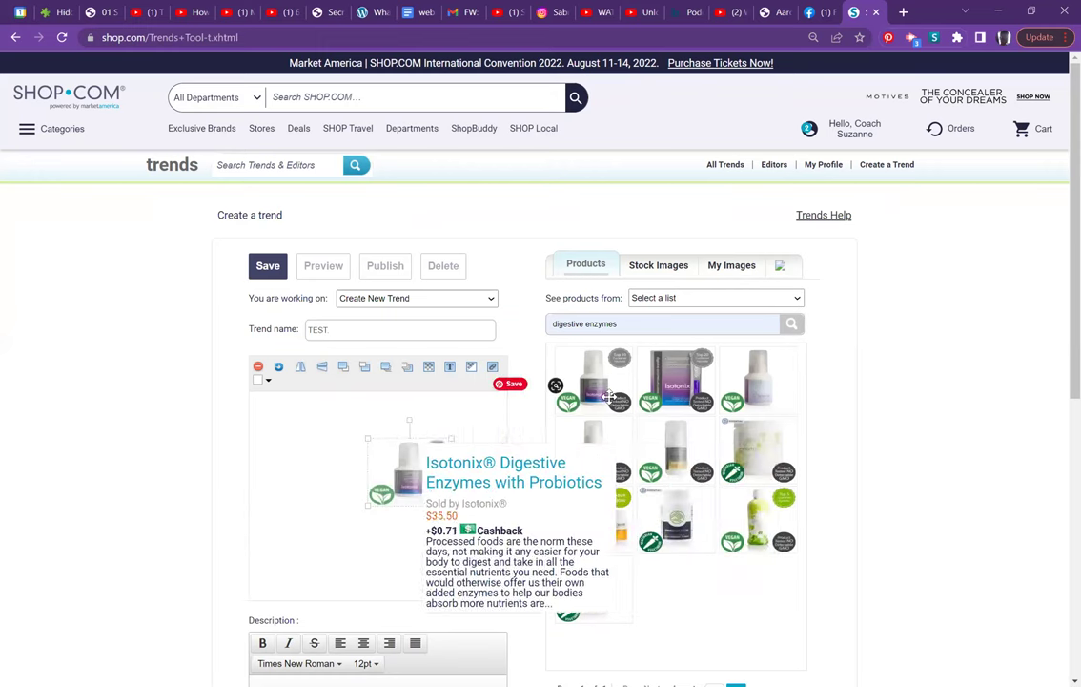
drag(664, 386, 283, 440)
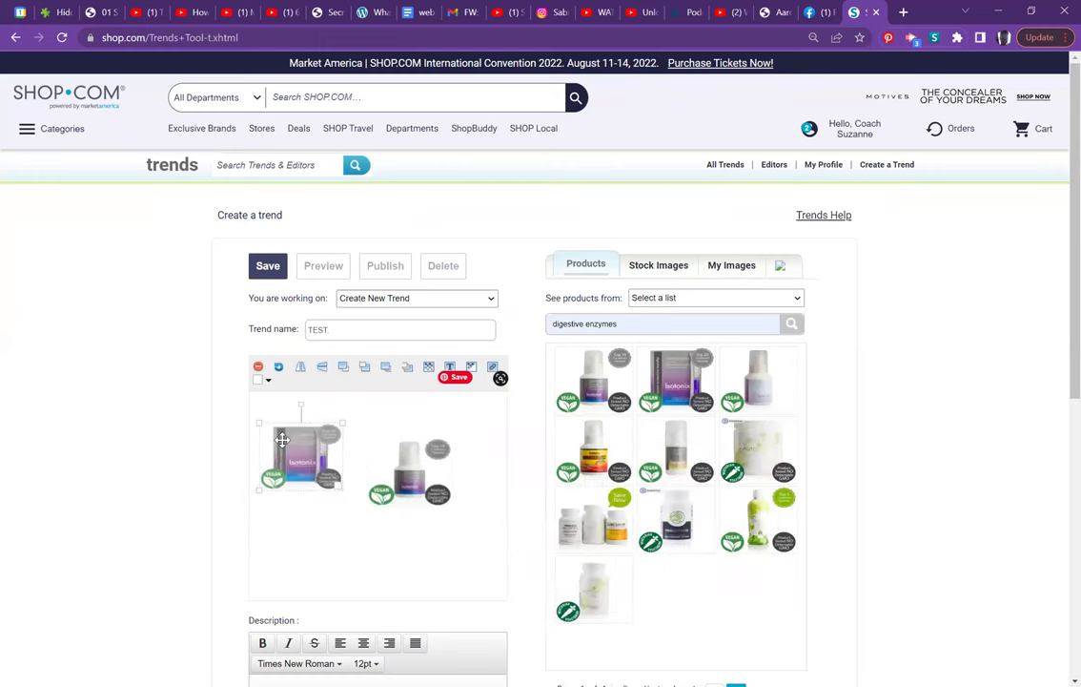
Remove the Isotonix Digestive Enzymes bottle from the trend canvas
click(404, 477)
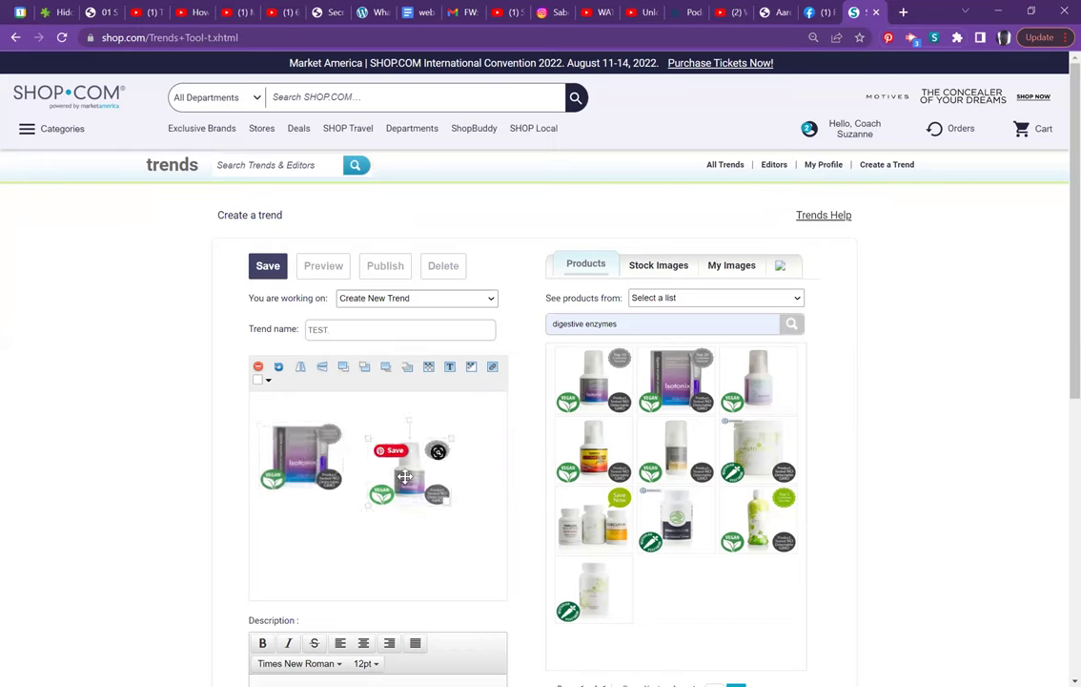
click(258, 368)
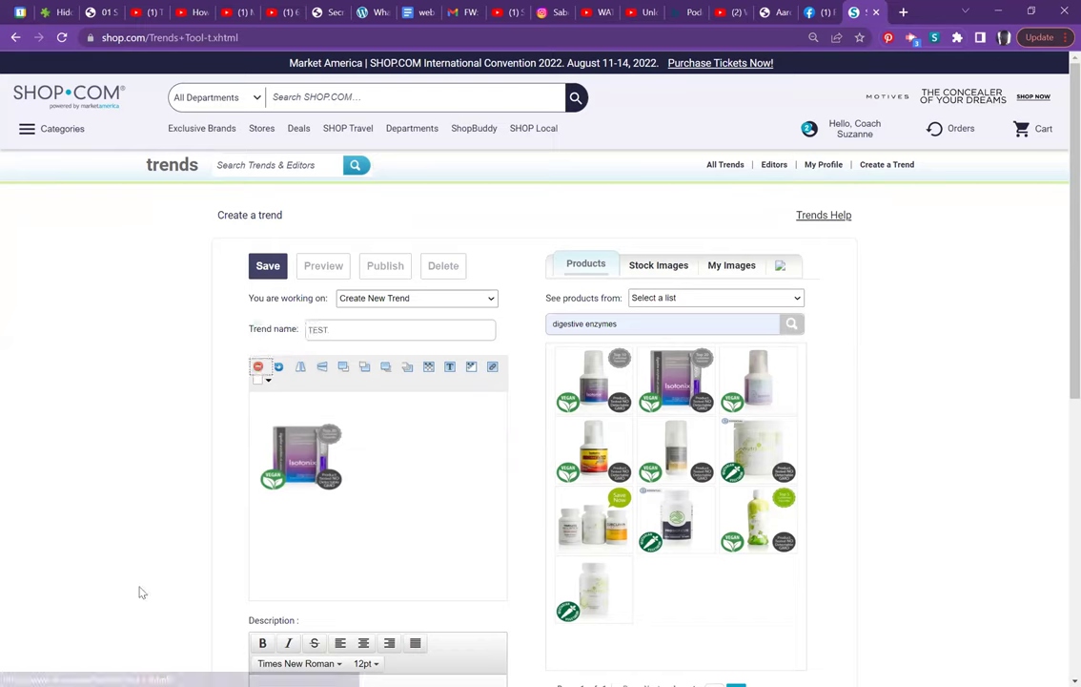
Search the products for "tea" and place the pink-and-white Balance Belly Tea pouch on the canvas beside the Isotonix box
triple_click(595, 325)
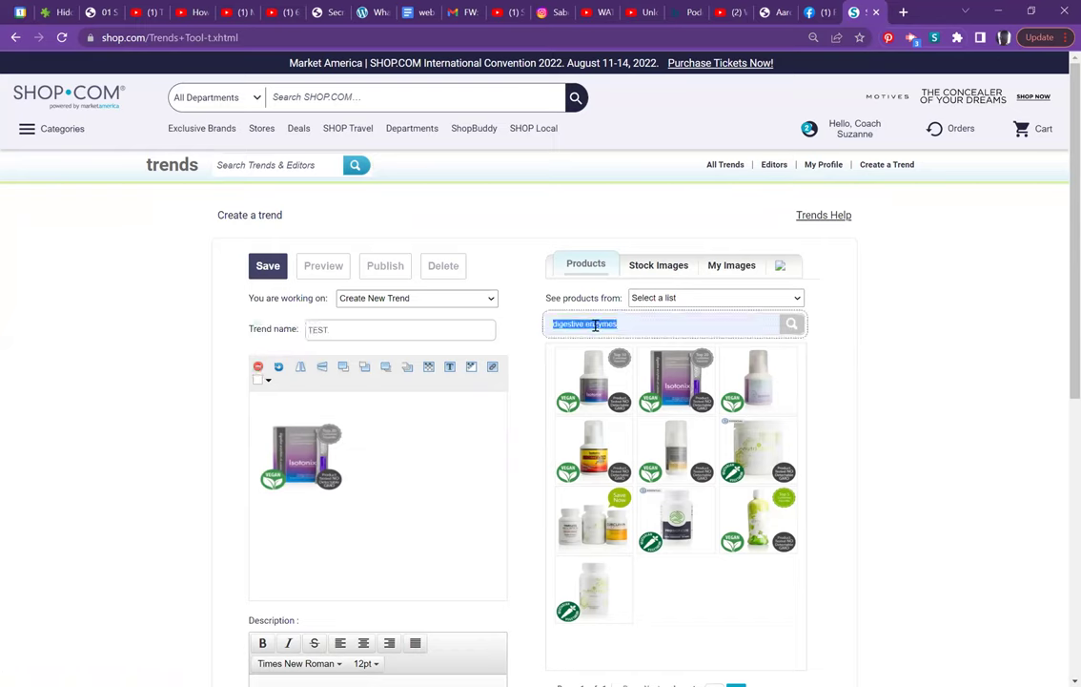
text(tea)
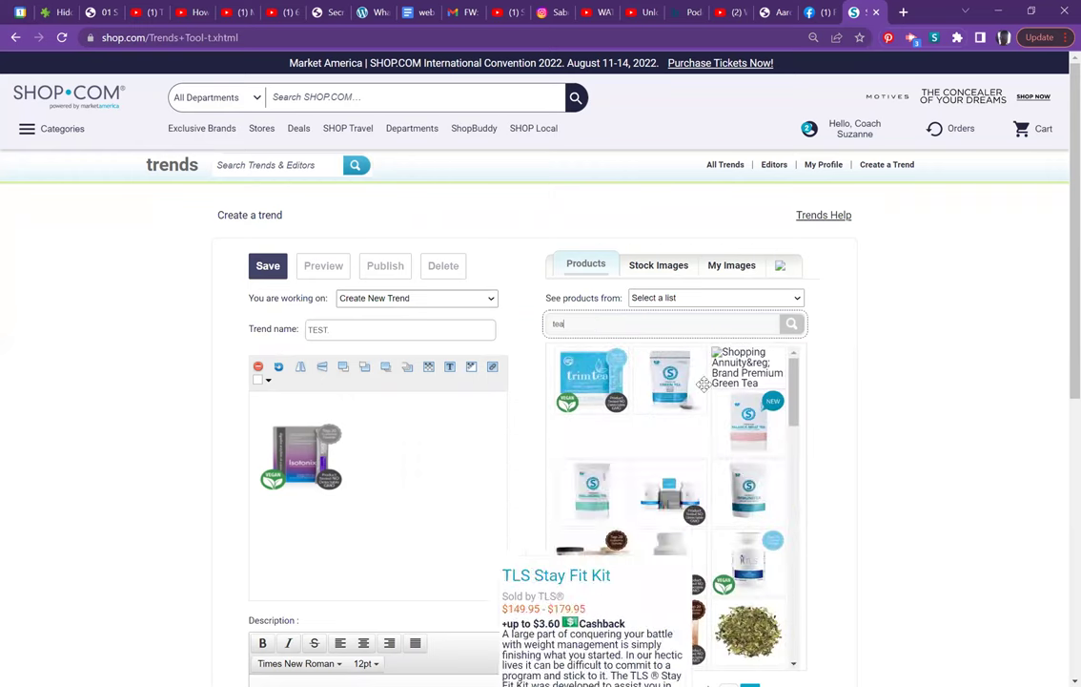
scroll(683, 459, down, 2)
scroll(683, 459, down, 8)
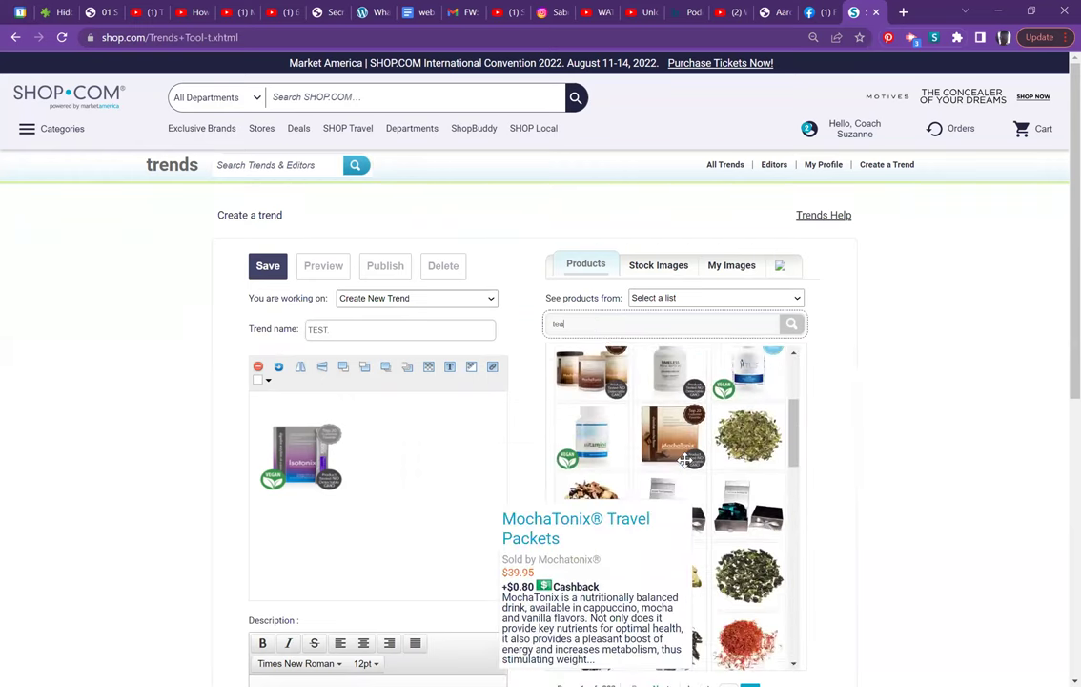
scroll(684, 460, down, 4)
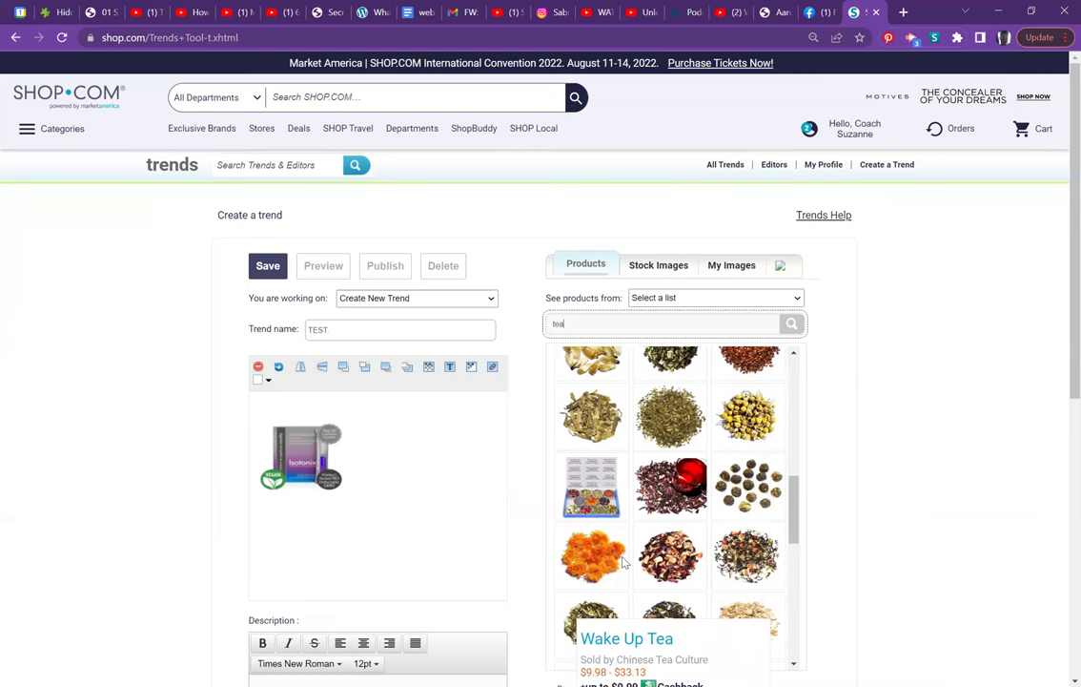
scroll(592, 489, up, 10)
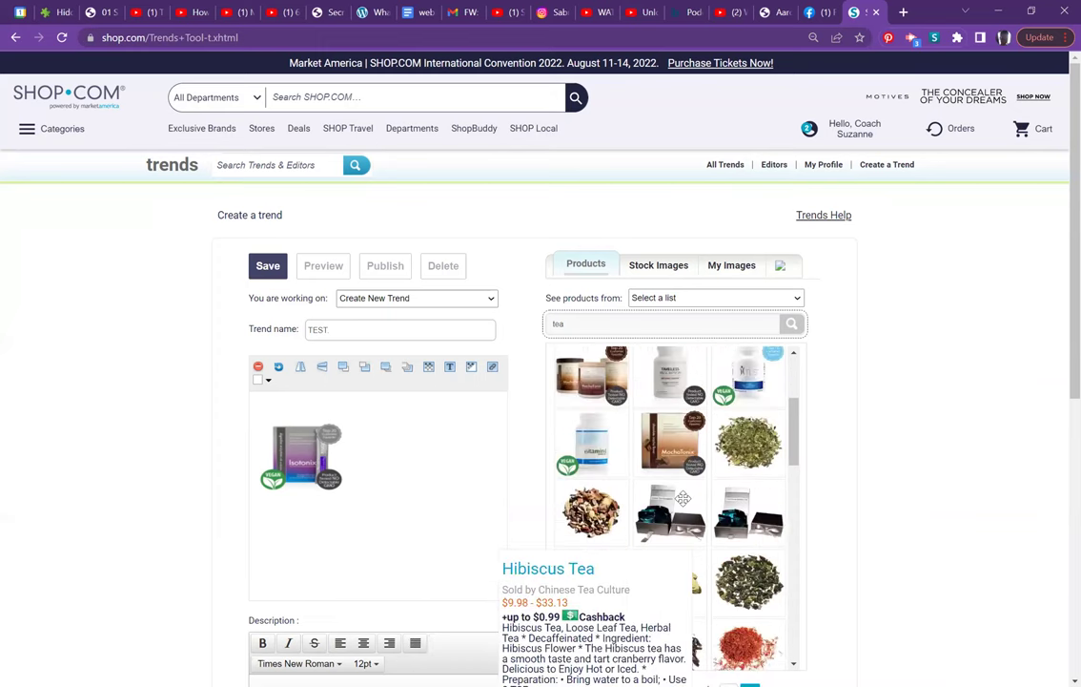
drag(761, 432, 352, 551)
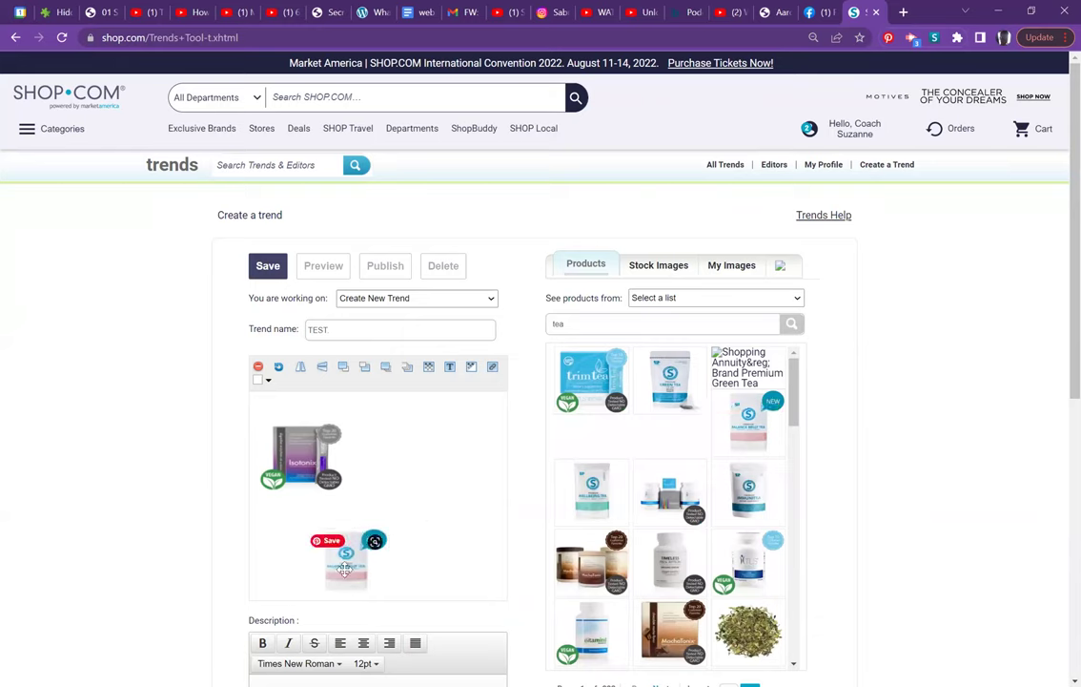
drag(345, 569, 399, 483)
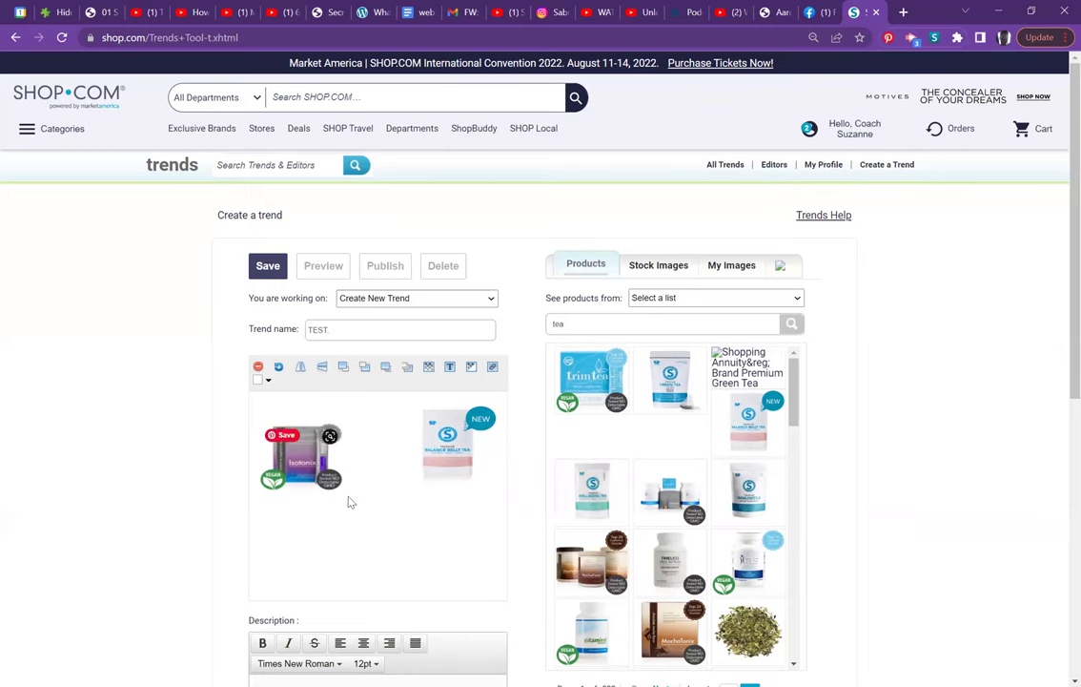
Search the stock images for "belly"
scroll(372, 505, down, 1)
click(636, 265)
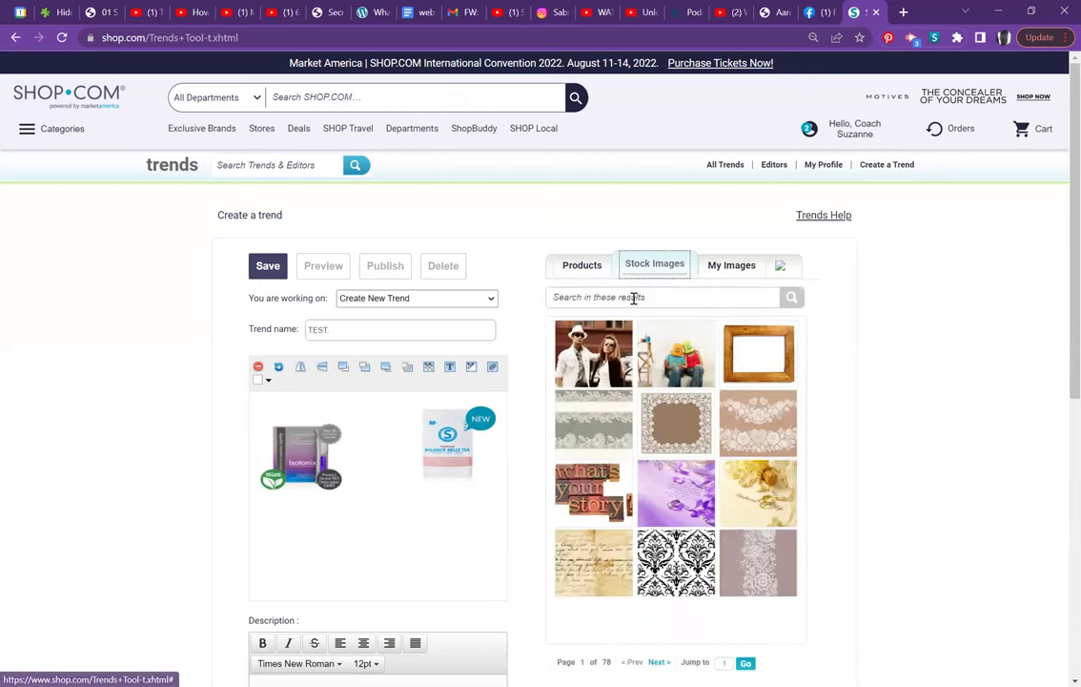
click(634, 298)
text(belly)
key(Return)
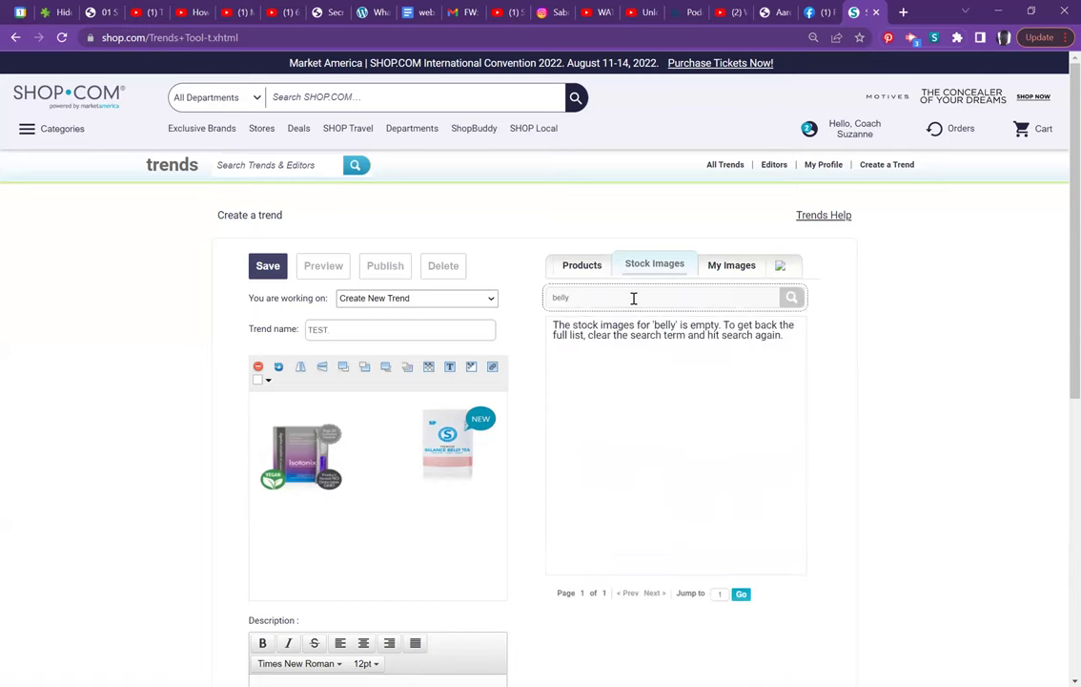
Show the personally uploaded images, view the upload options for new ones, and close that dialog
click(734, 269)
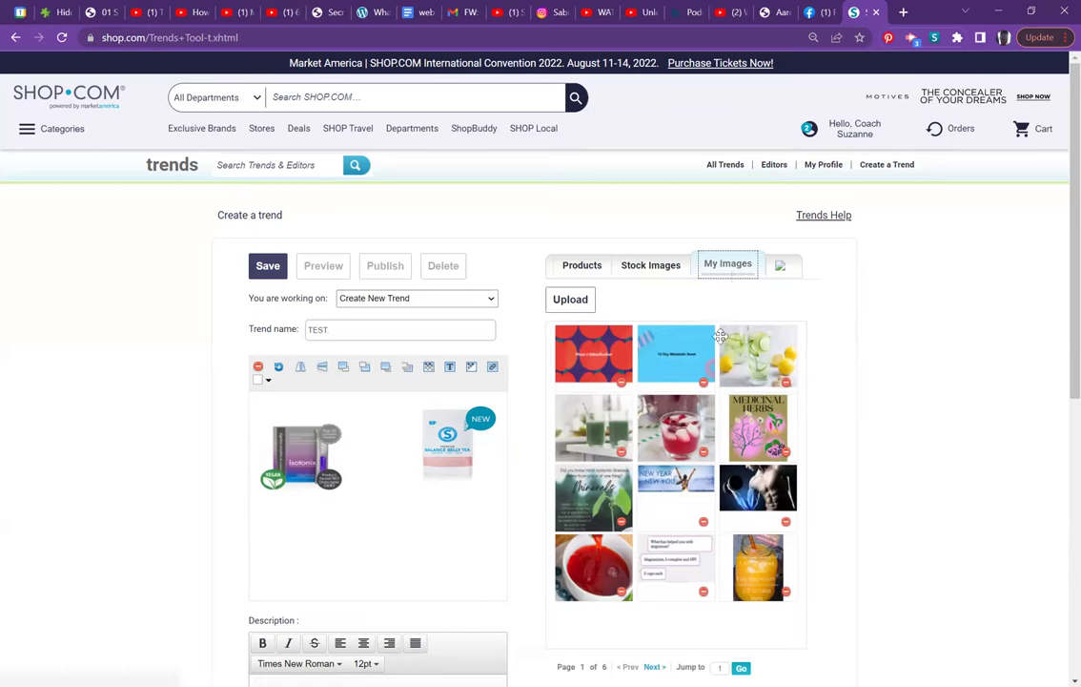
click(570, 298)
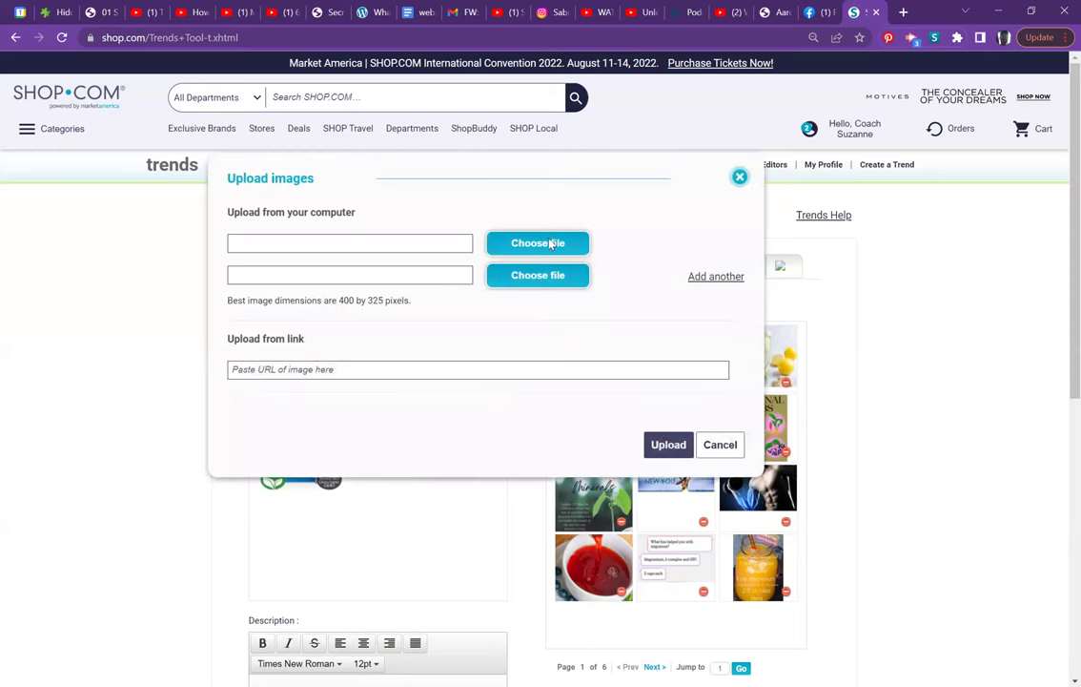
click(739, 179)
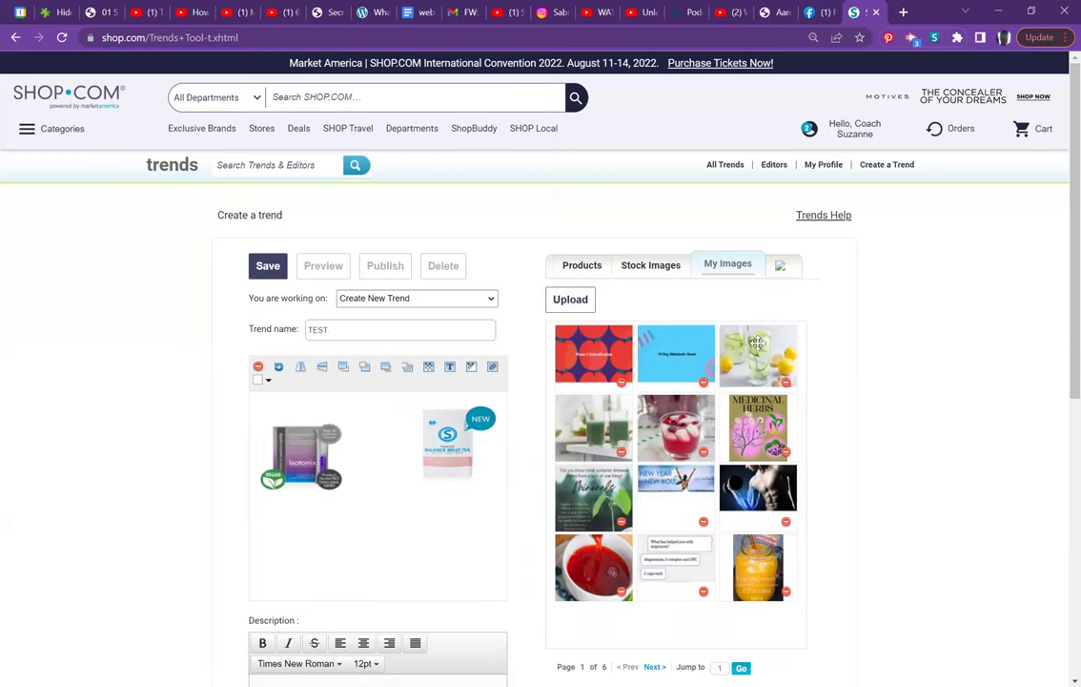
Place the uploaded cucumber and lemon drink photo so it fills the canvas width, and save the trend
drag(756, 351, 425, 515)
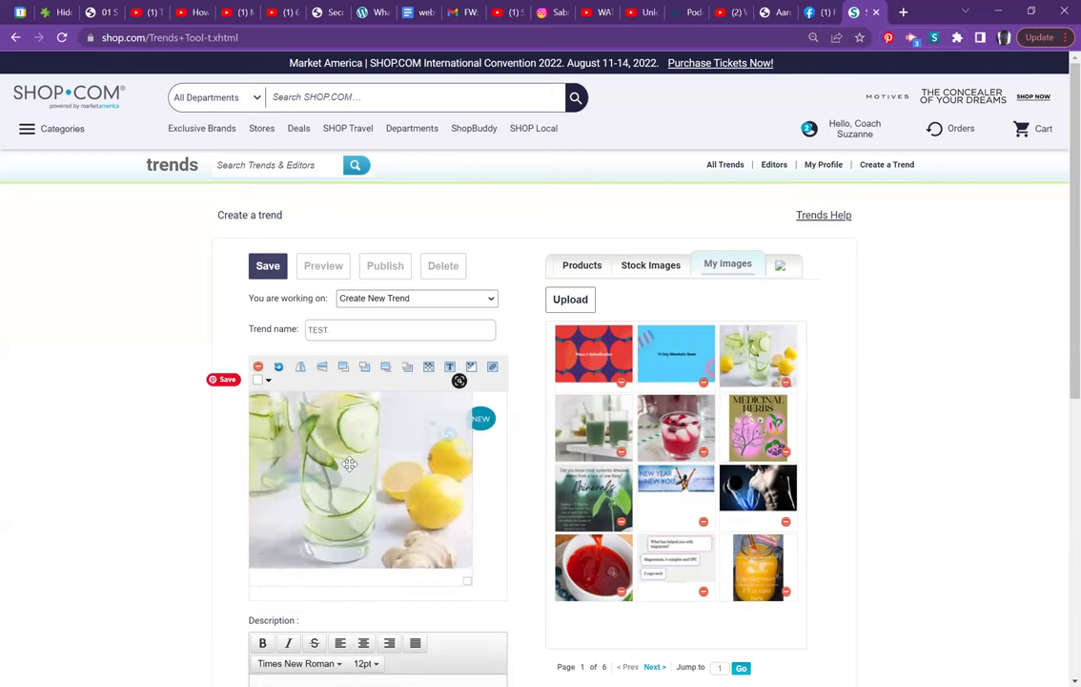
drag(410, 526, 395, 484)
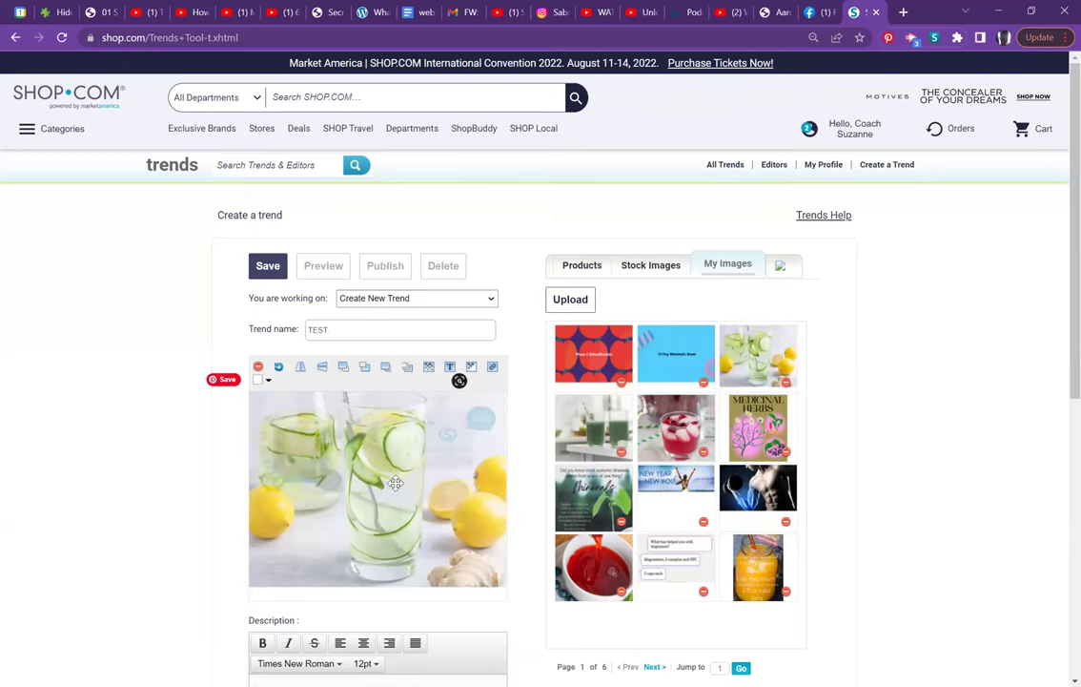
click(266, 264)
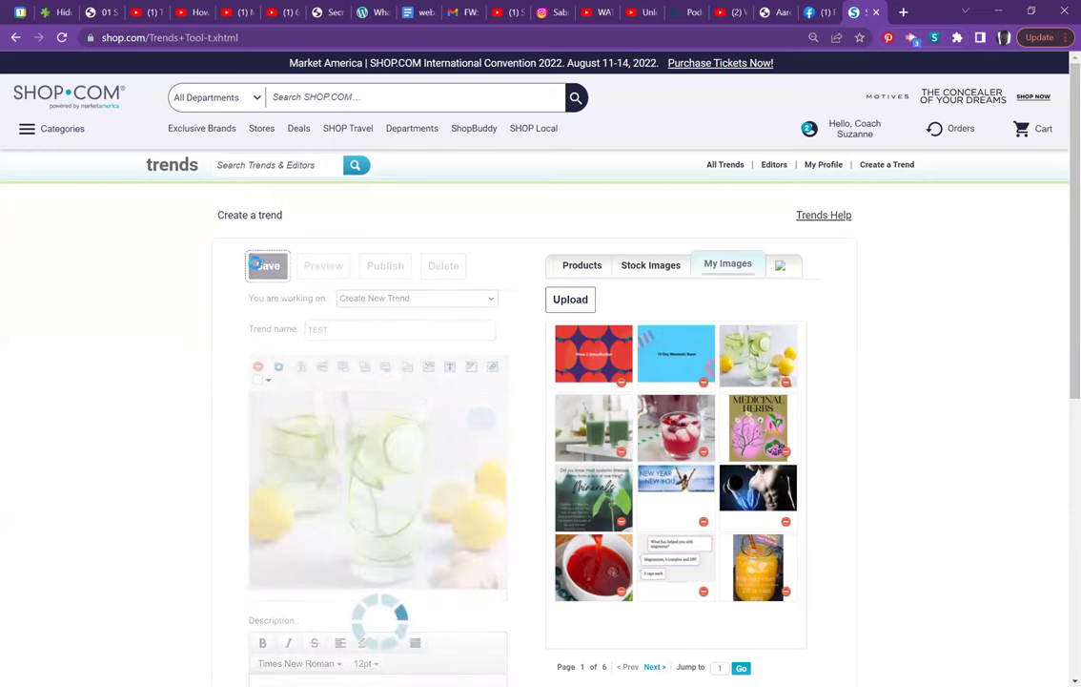
Publish the "TEST." trend with its description left empty, and view the published trend page
scroll(190, 477, down, 2)
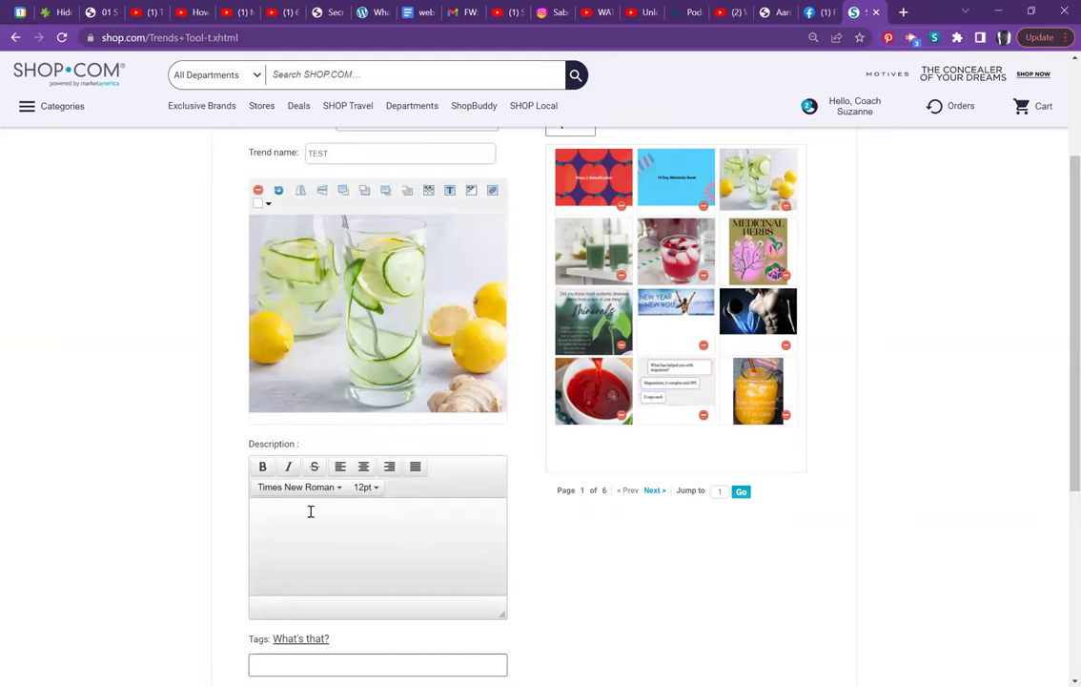
click(360, 541)
scroll(346, 549, up, 1)
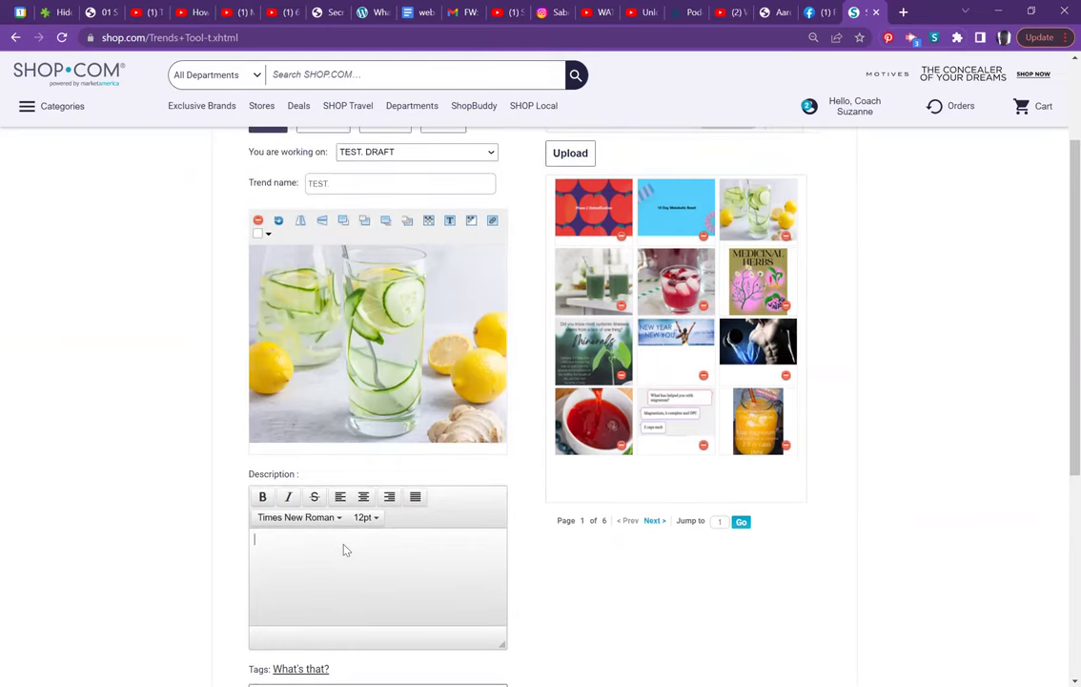
scroll(346, 550, down, 1)
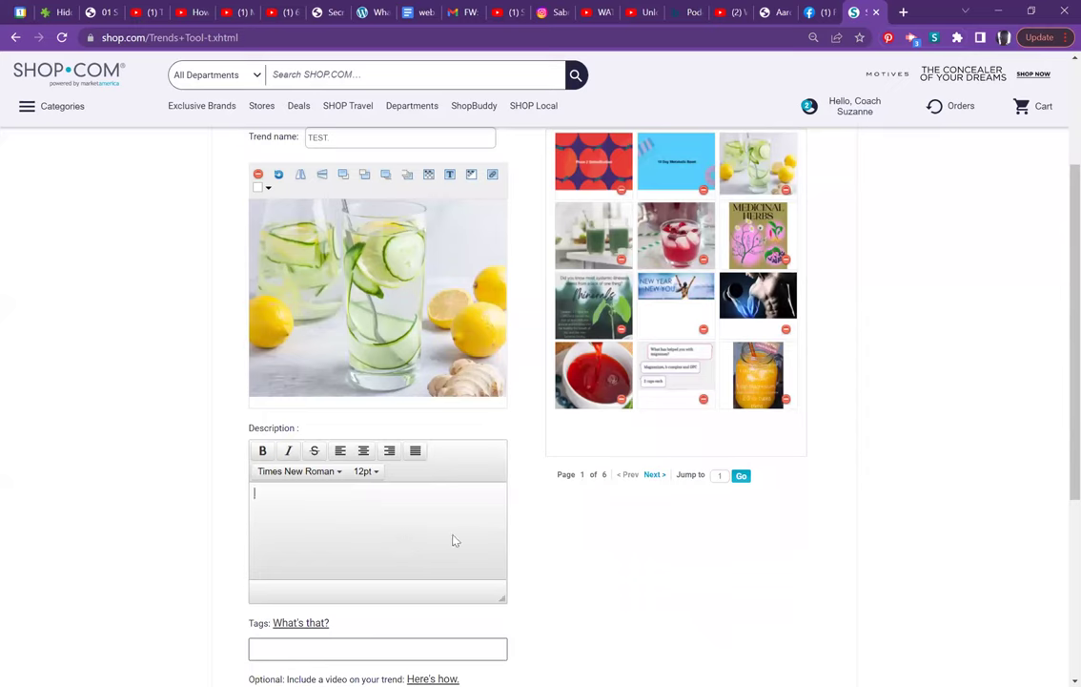
scroll(453, 540, up, 4)
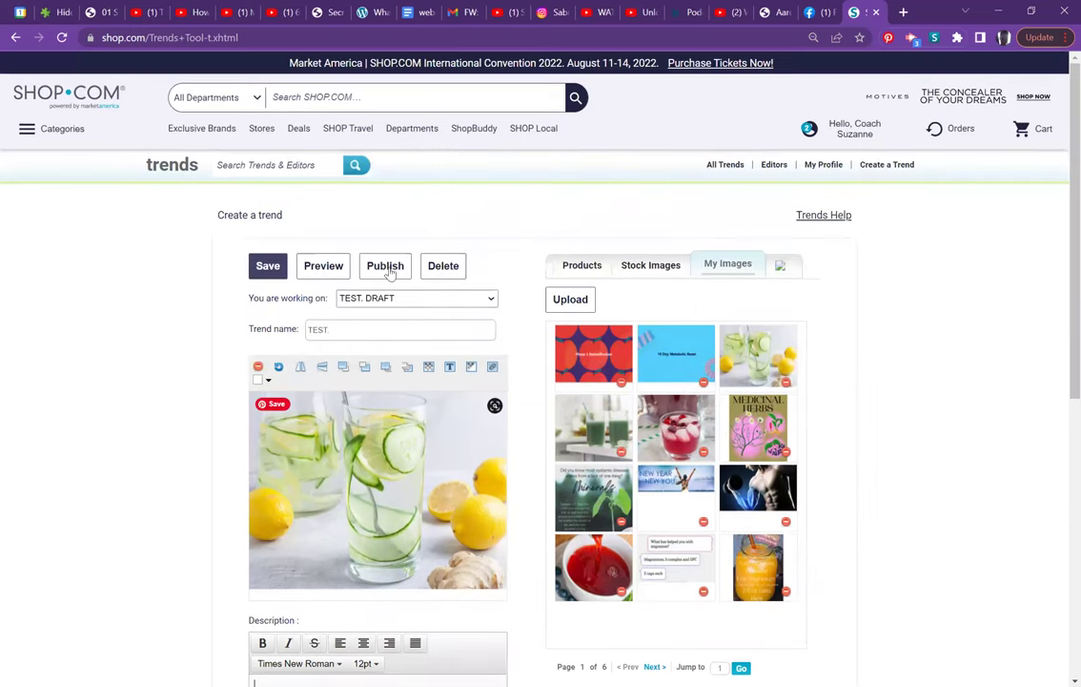
click(388, 266)
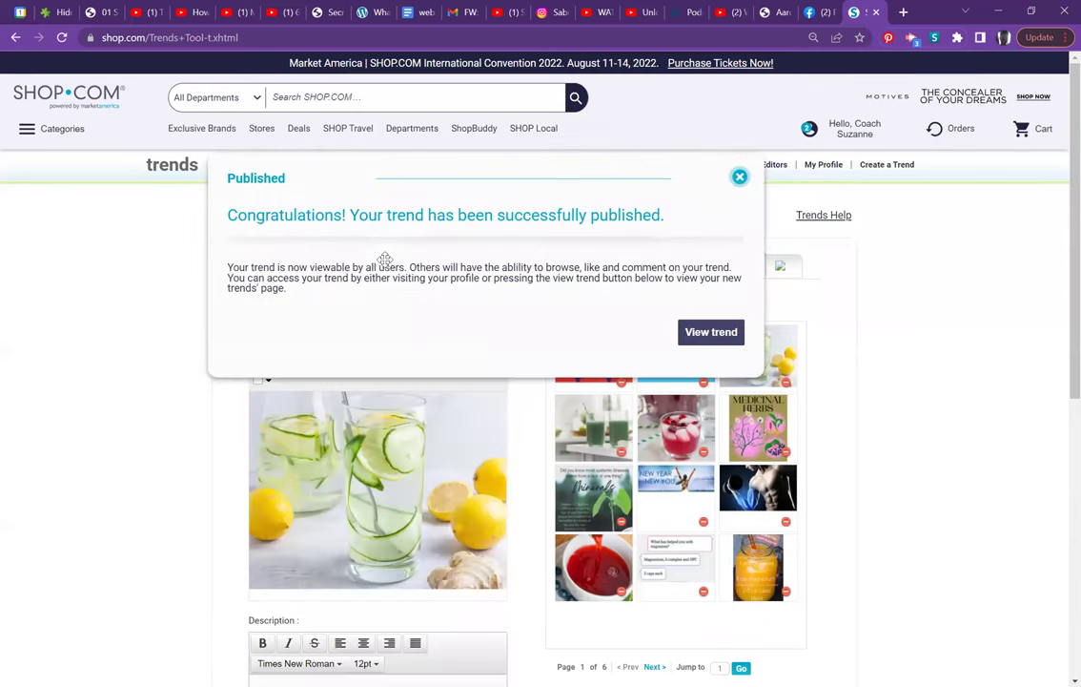
click(711, 340)
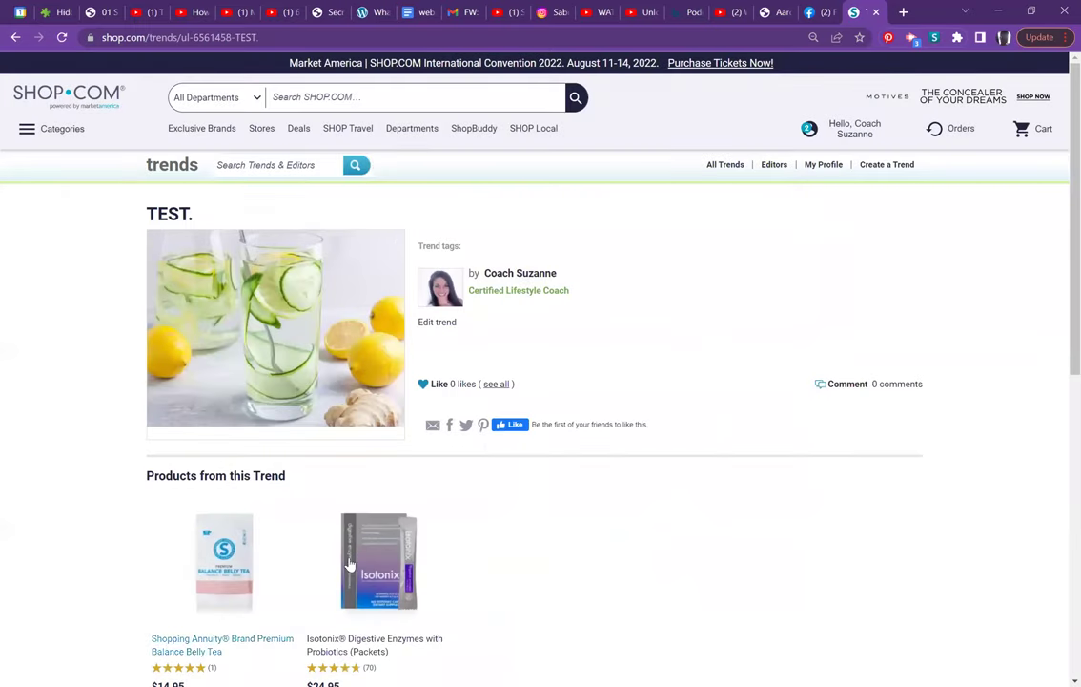
Look over the published trend page, reveal its shareable page link in the footer, and try to copy that link
scroll(622, 572, down, 3)
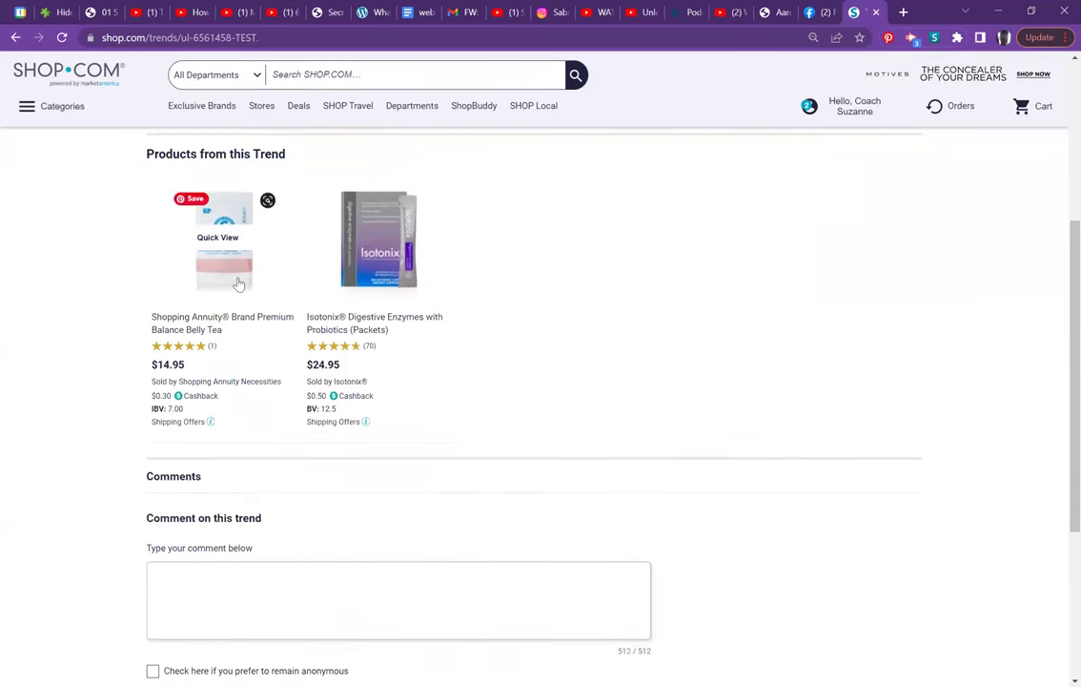
scroll(778, 285, down, 2)
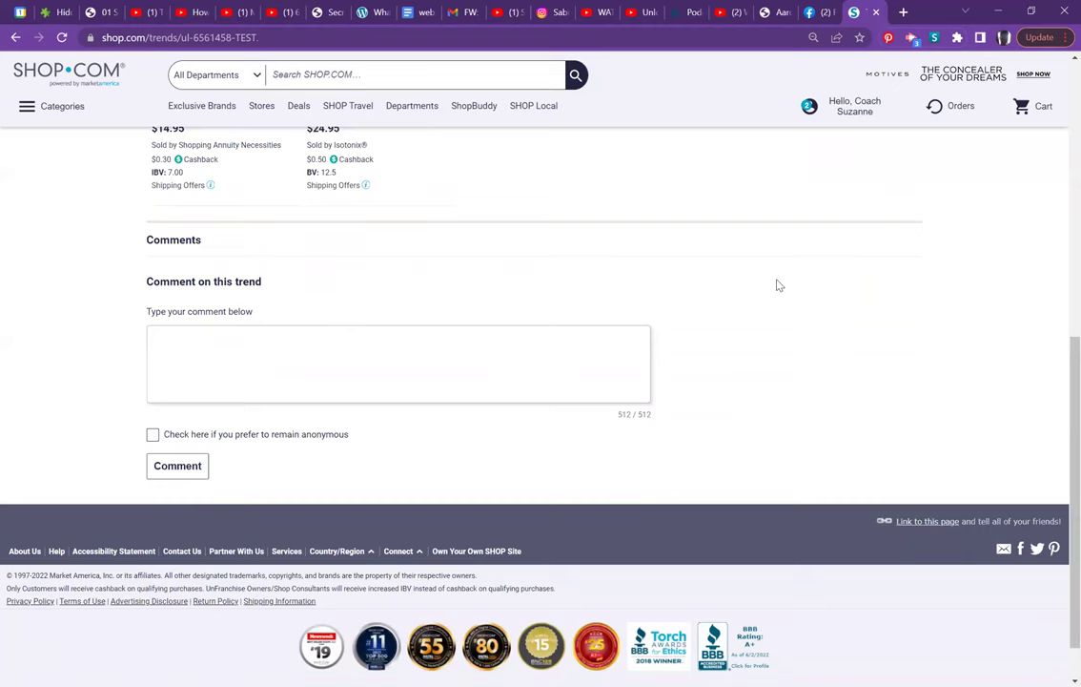
scroll(778, 285, up, 5)
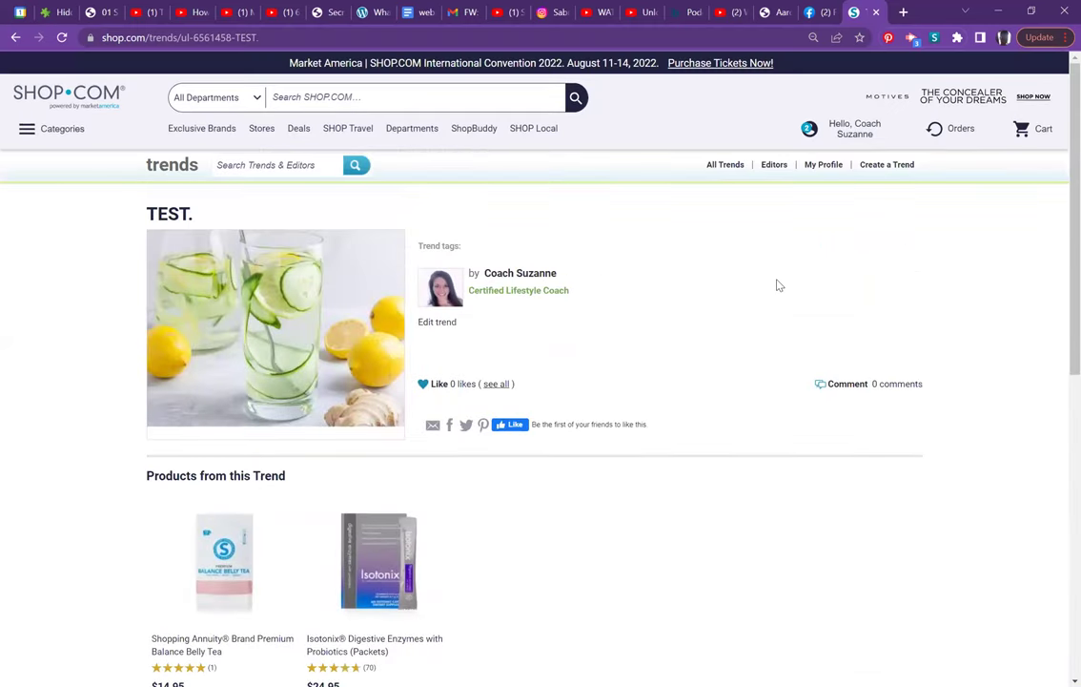
scroll(778, 285, down, 8)
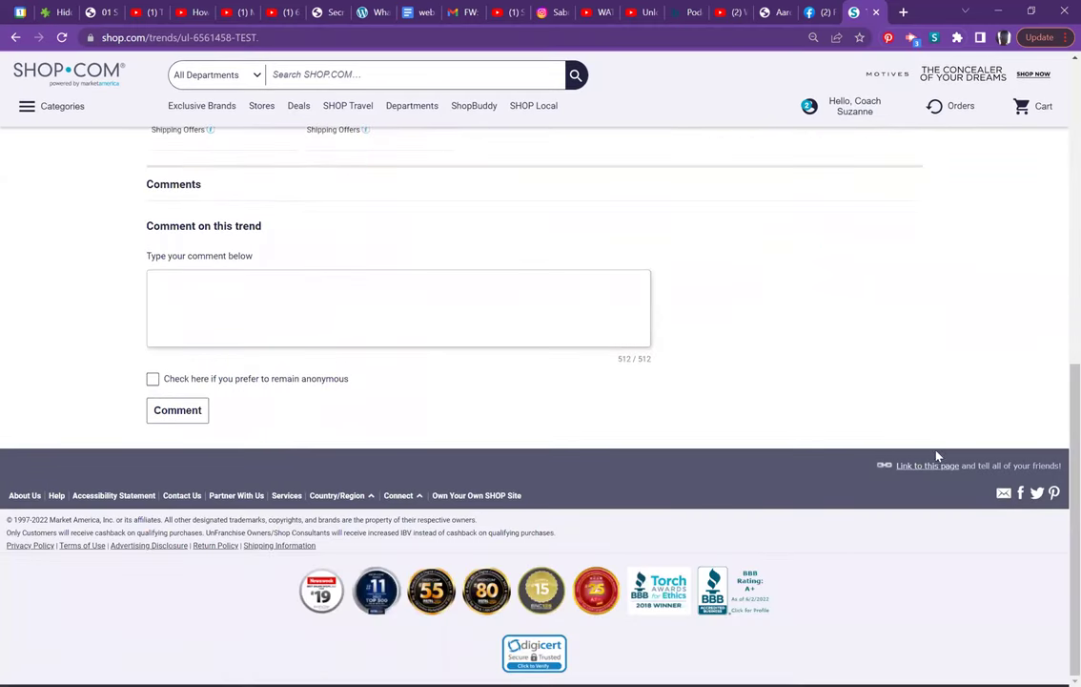
click(939, 467)
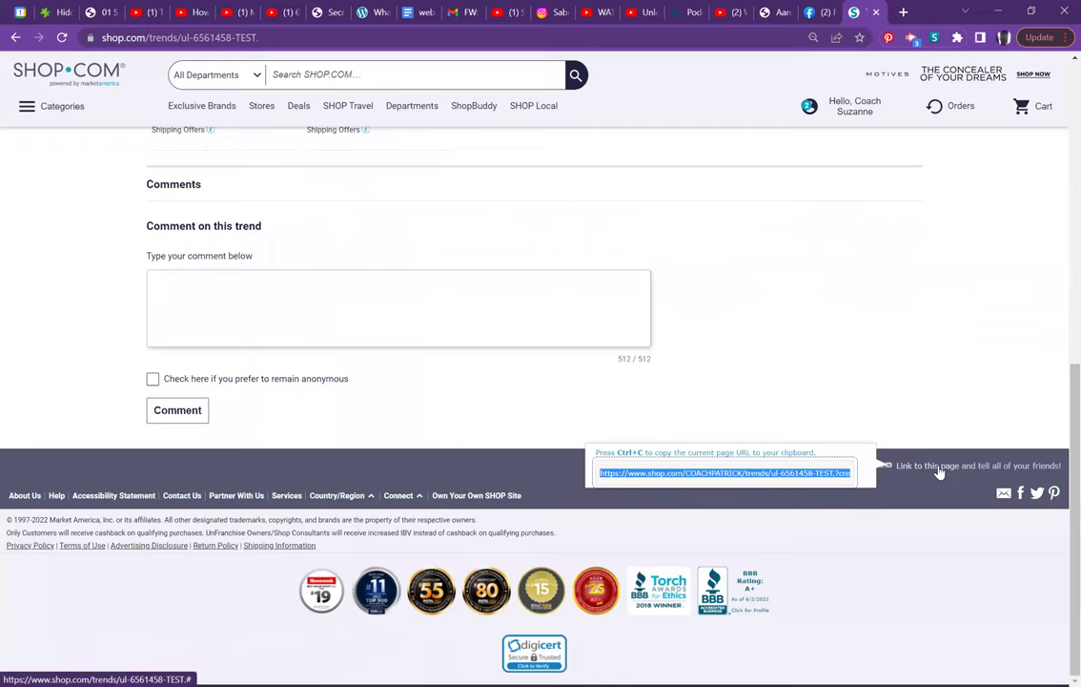
click(219, 38)
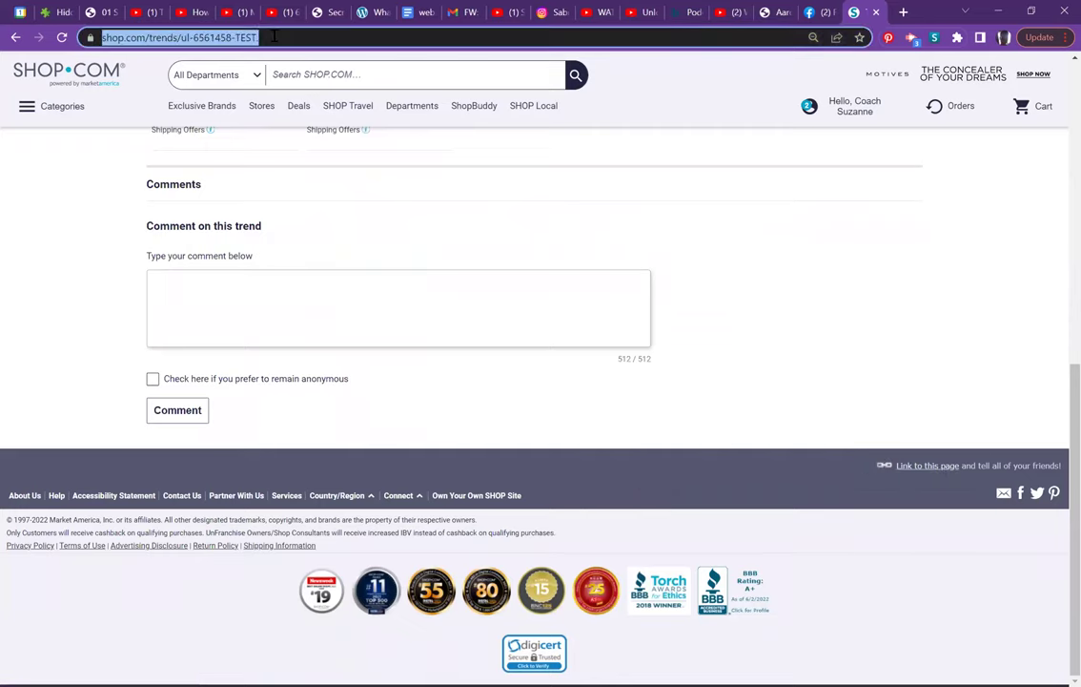
click(896, 344)
click(925, 465)
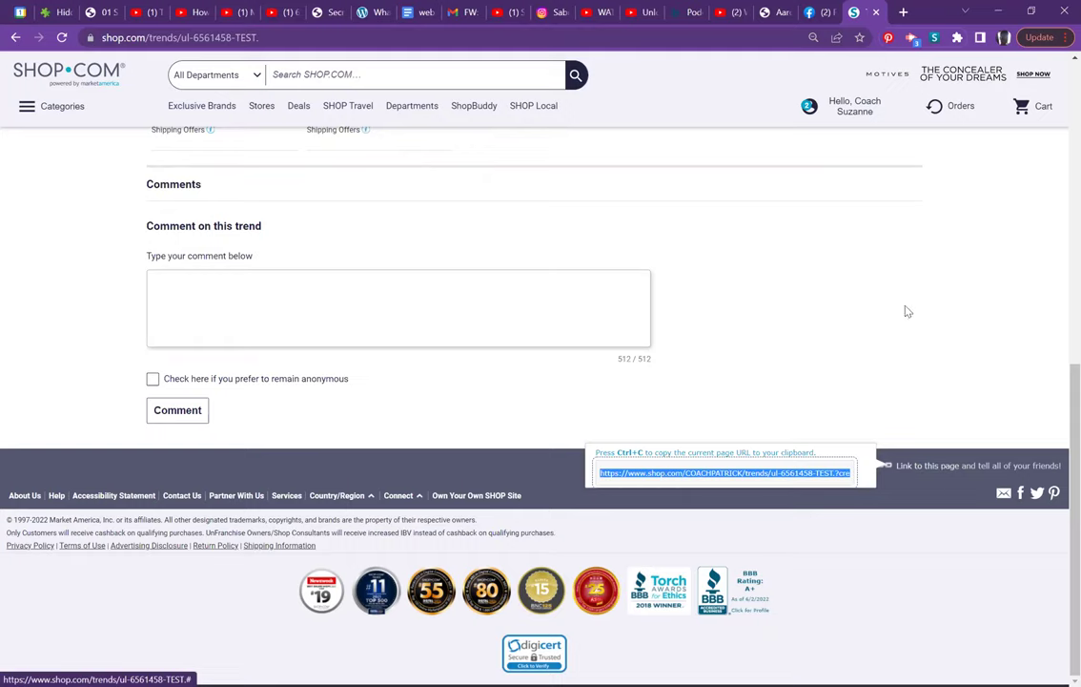
key(ctrl+c)
Open bit.ly in a new browser tab, recheck the trend page's shareable link, and start creating a new Bitly link
click(903, 12)
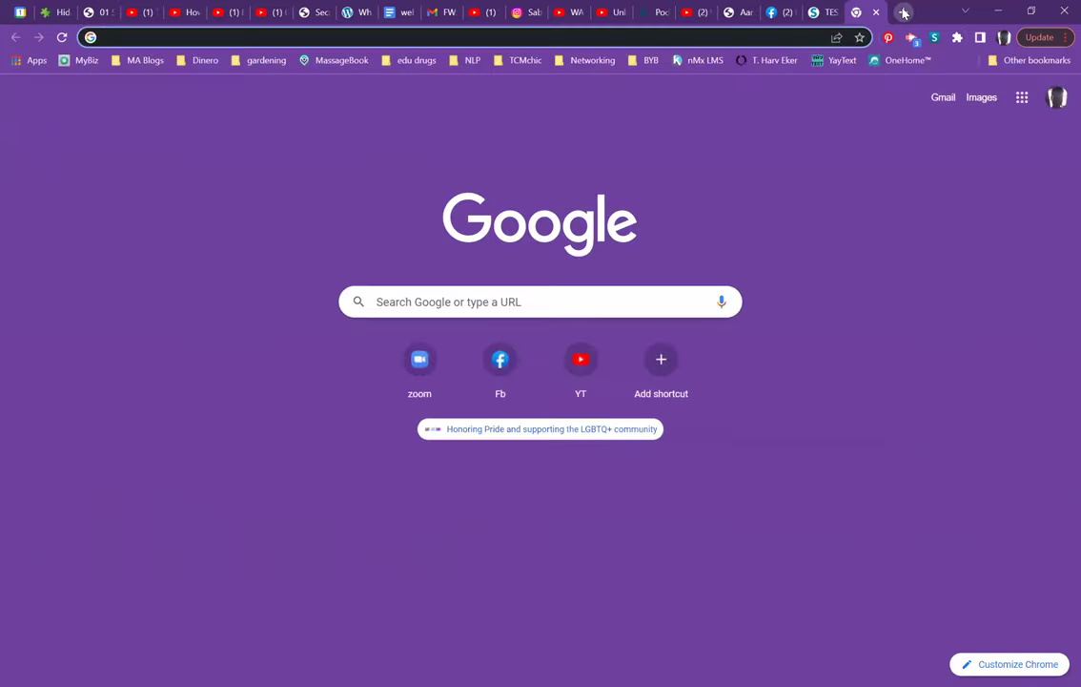
text(bit.ly)
key(Return)
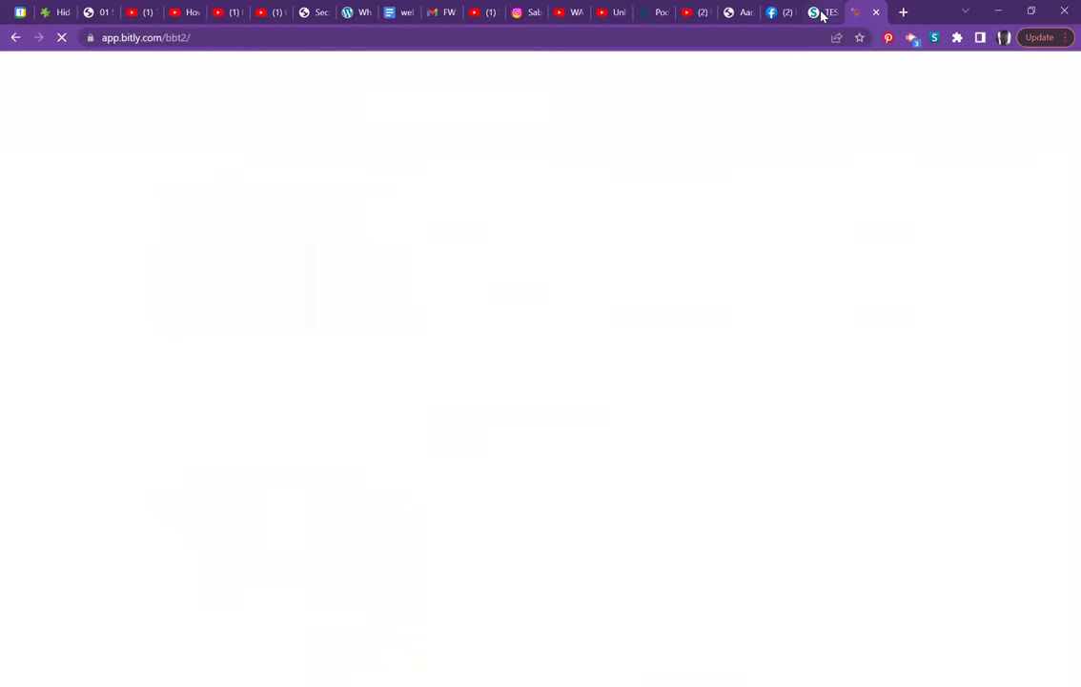
click(818, 12)
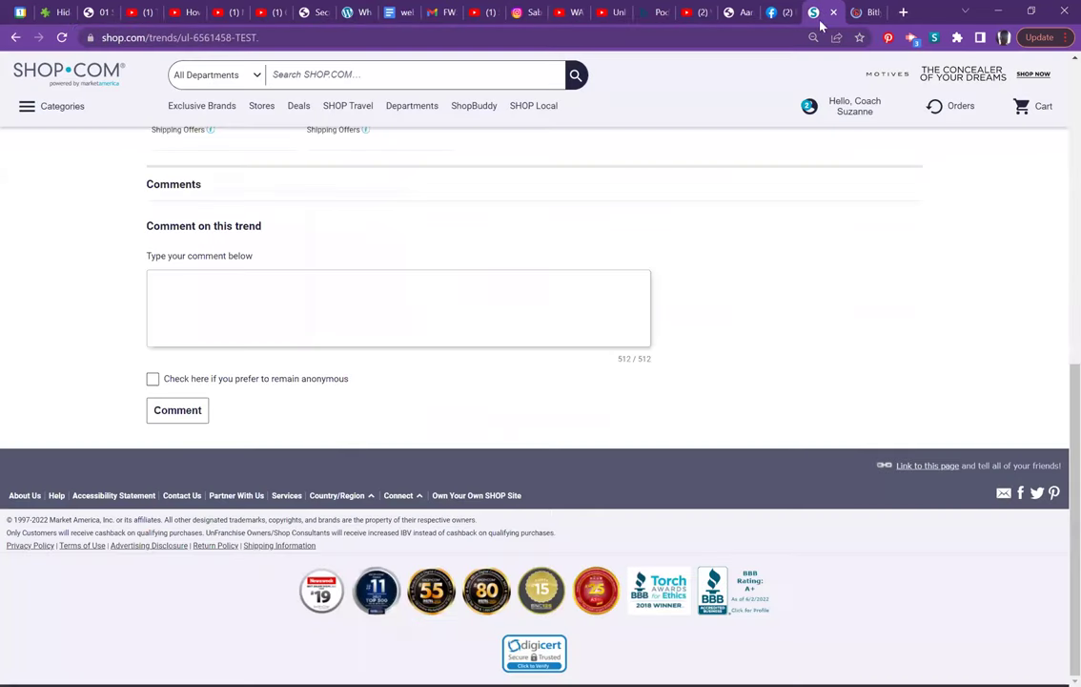
click(912, 465)
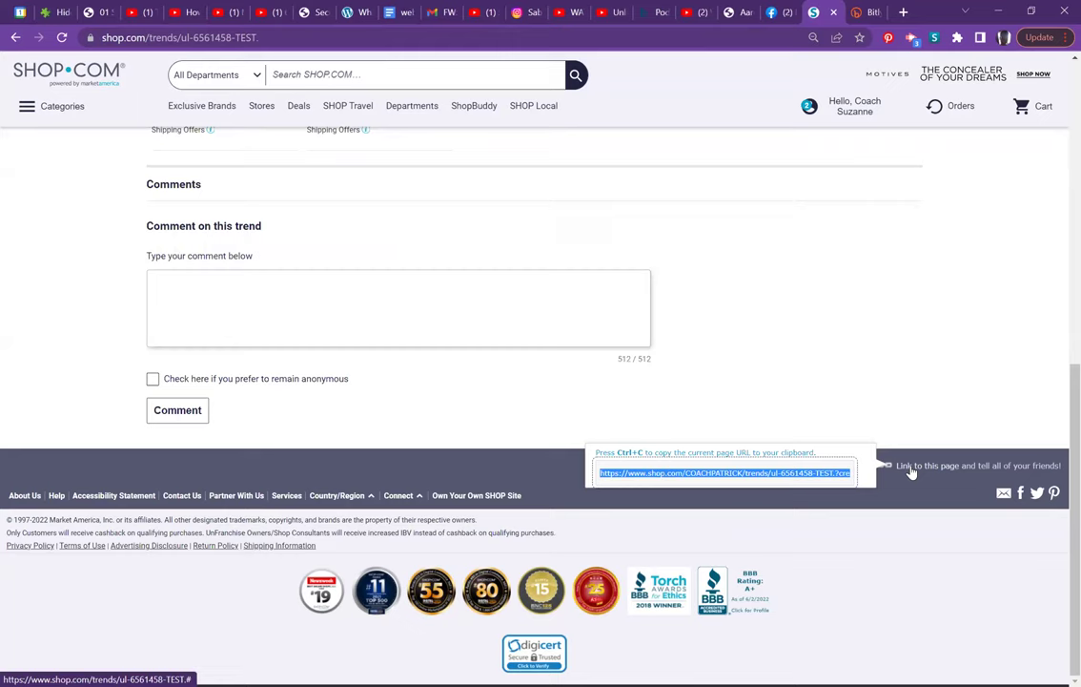
click(869, 17)
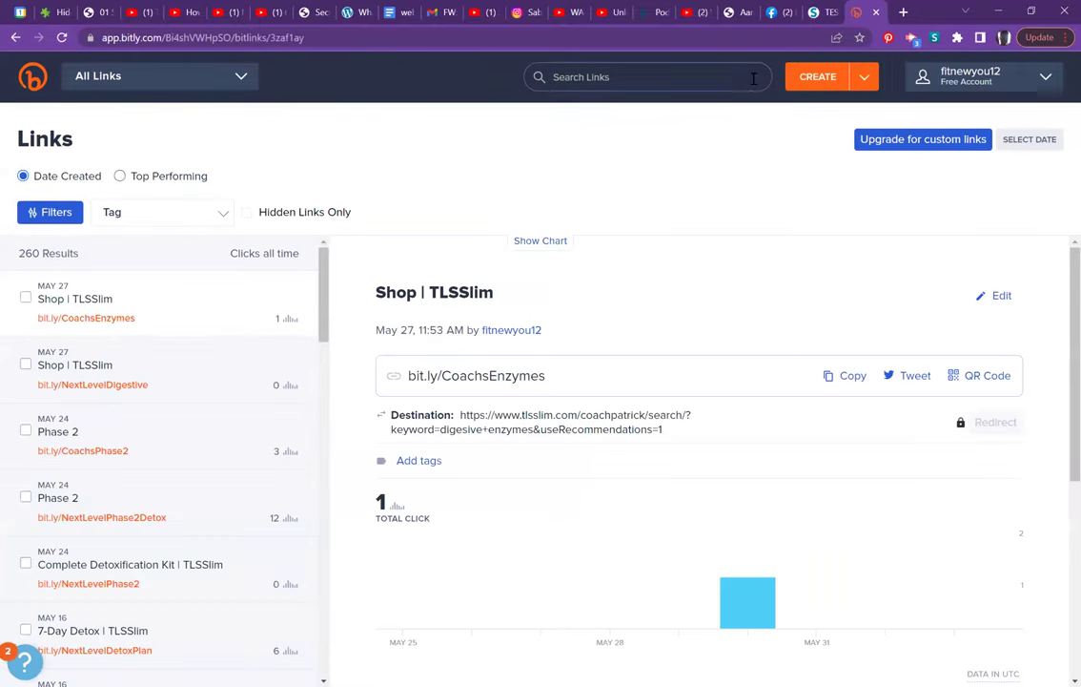
click(812, 77)
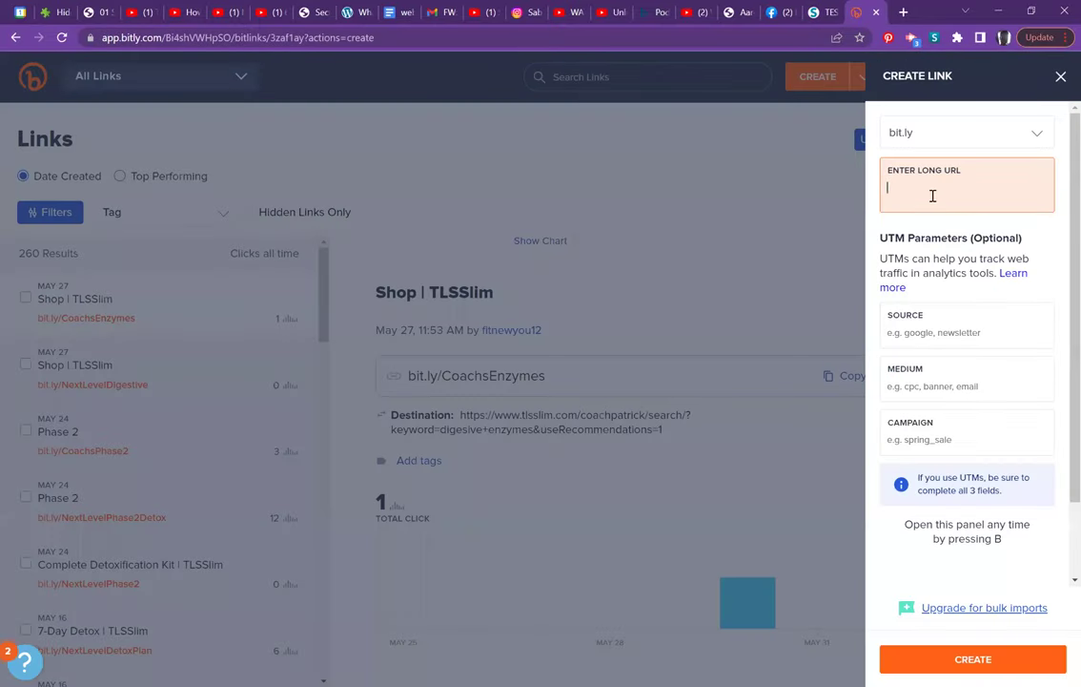
Try to paste the trend's link as the long URL, and clear the pasted text
key(ctrl+v)
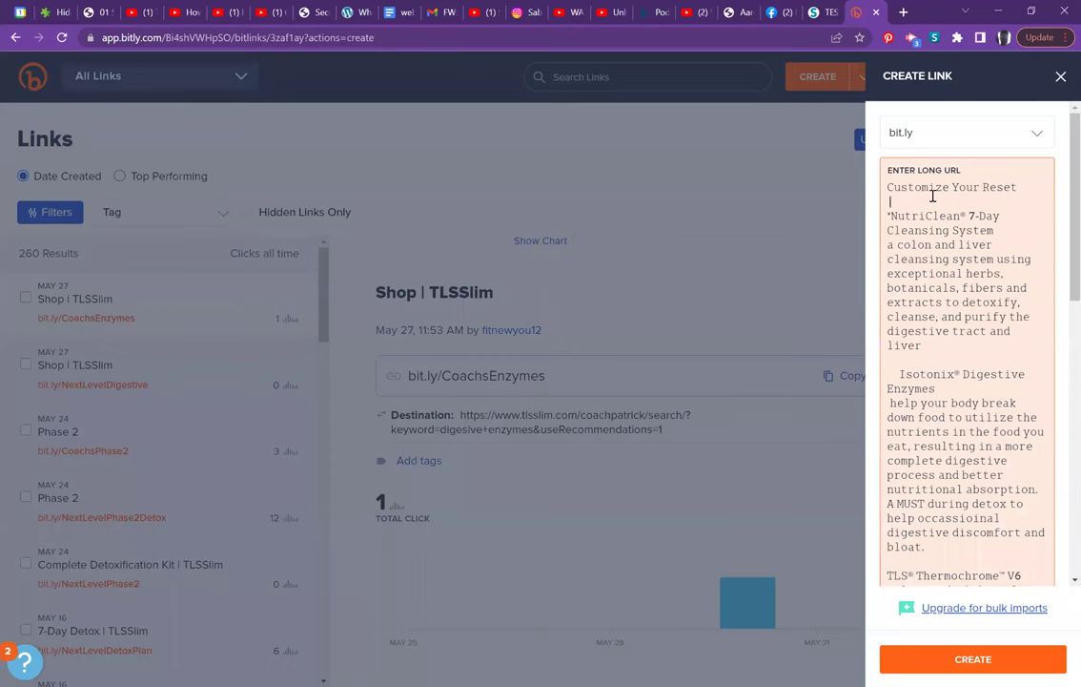
key(ctrl+a)
key(BackSpace)
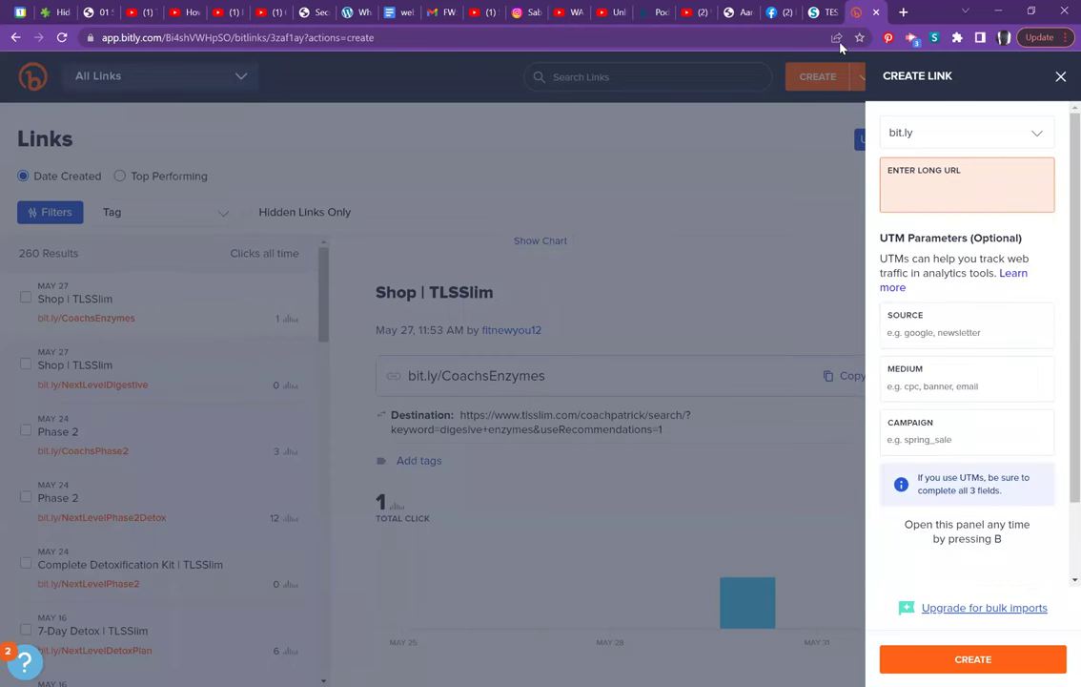
Copy the shareable link from the SHOP.COM trend page and paste it as the long URL of the new Bitly link
click(822, 12)
click(912, 469)
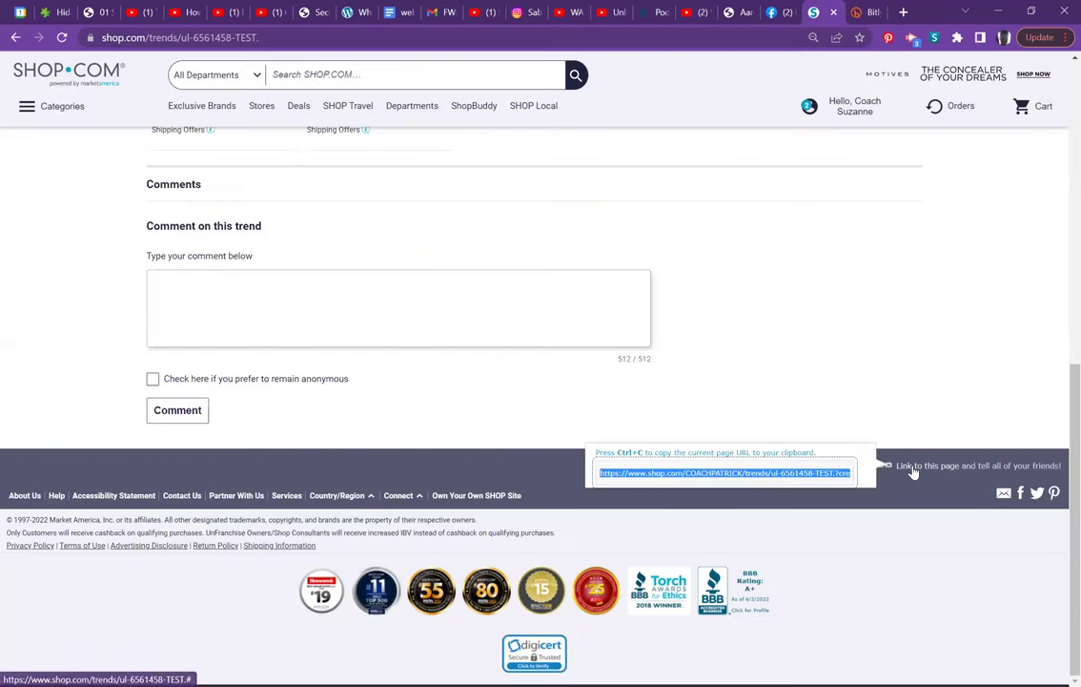
key(ctrl+c)
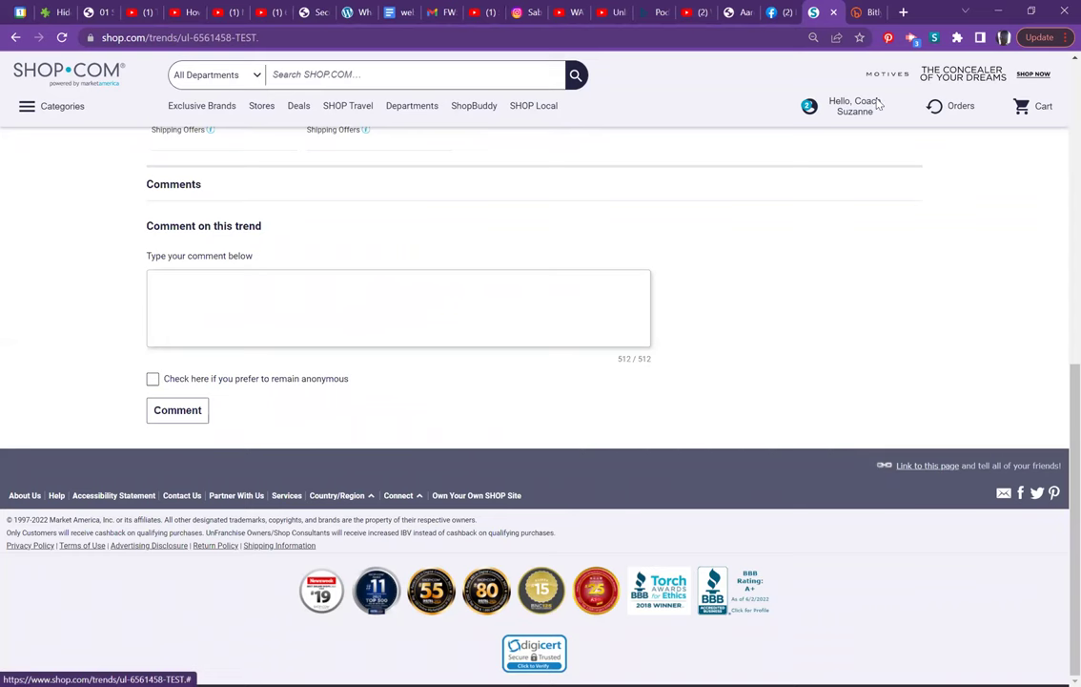
click(863, 11)
key(ctrl+v)
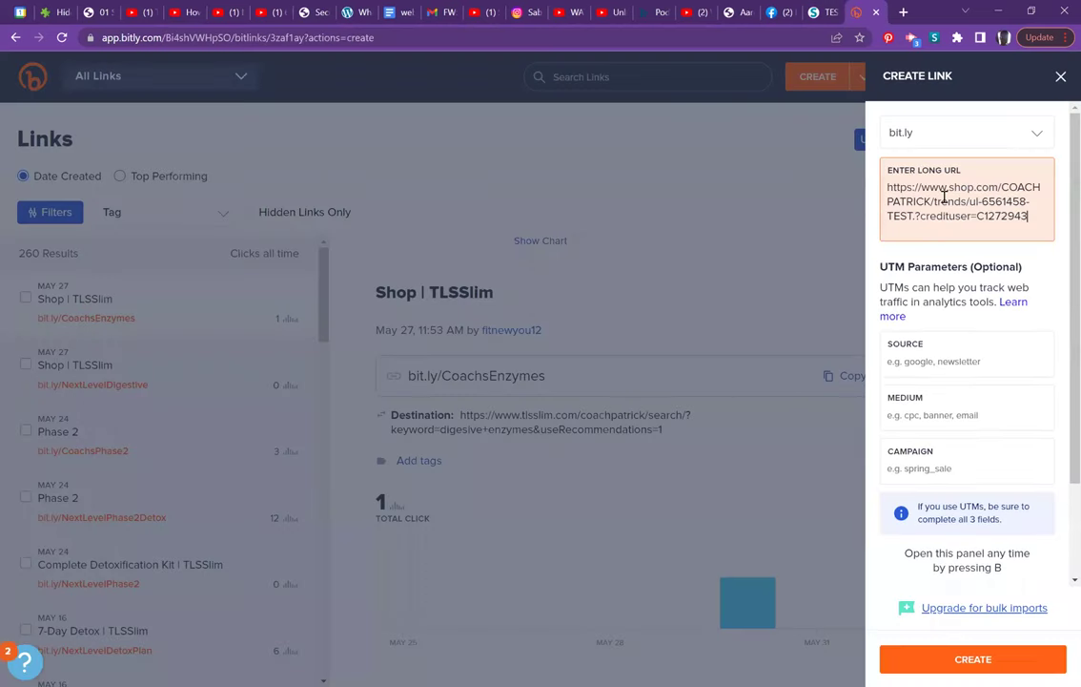